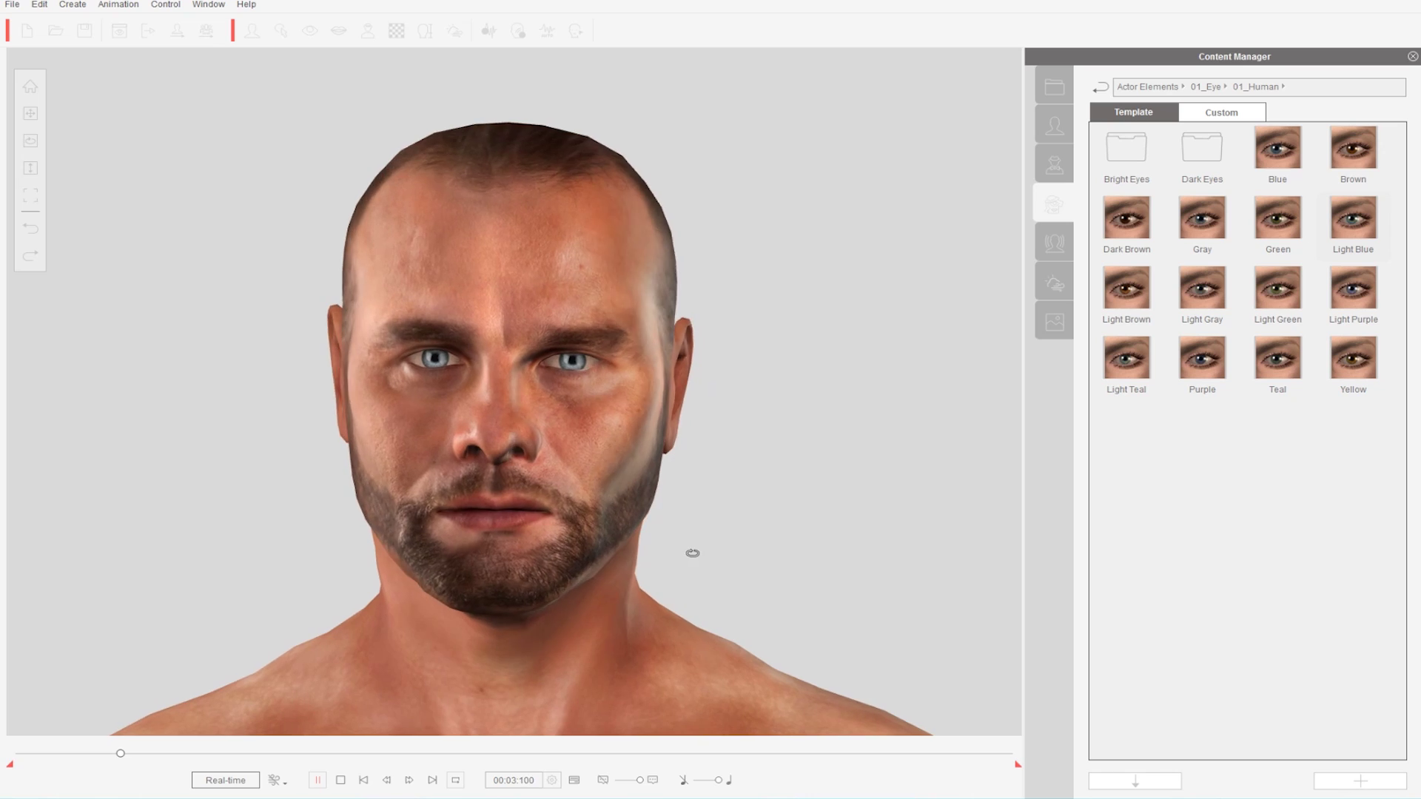
pyautogui.moveTo(692, 552); pyautogui.dragTo(575, 555)
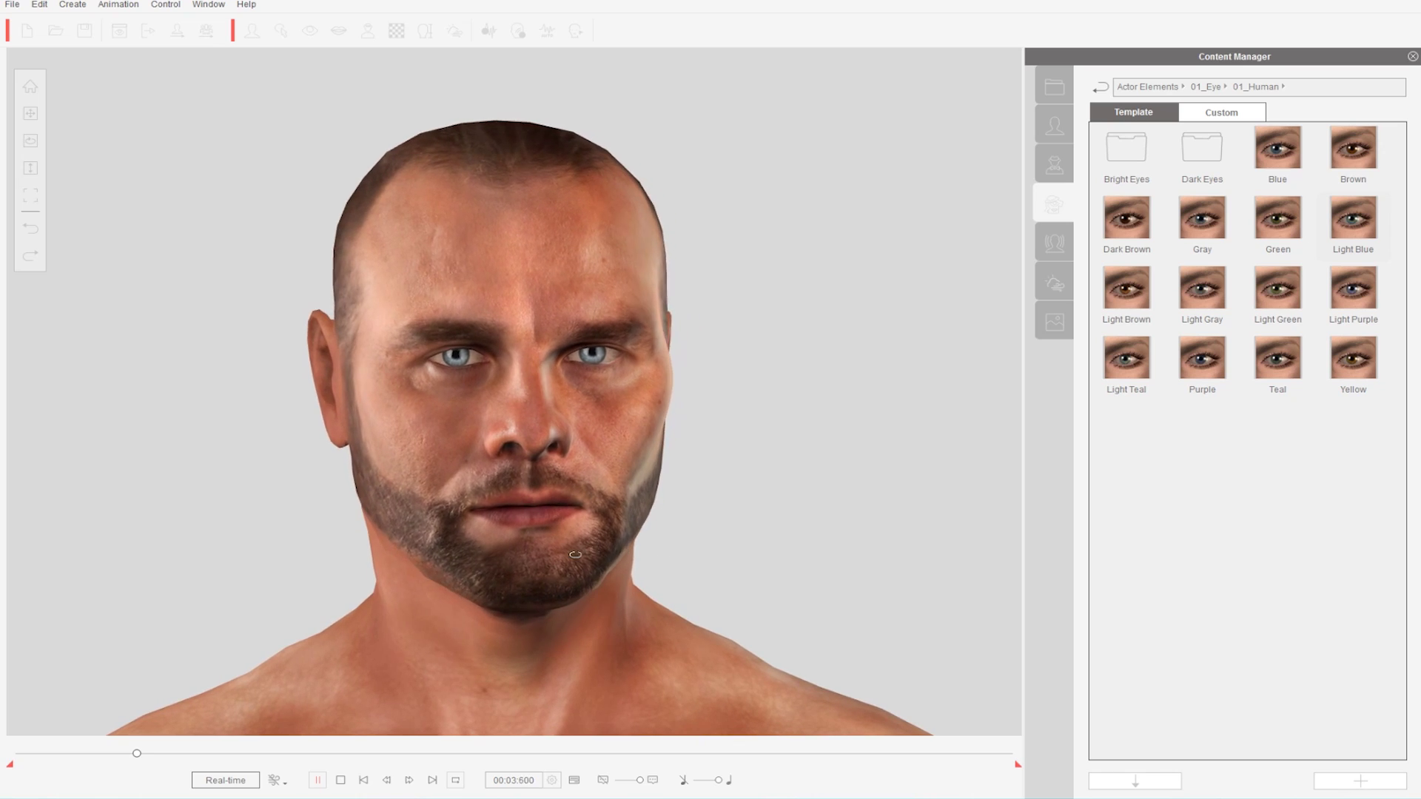
pyautogui.moveTo(405, 545); pyautogui.dragTo(570, 521)
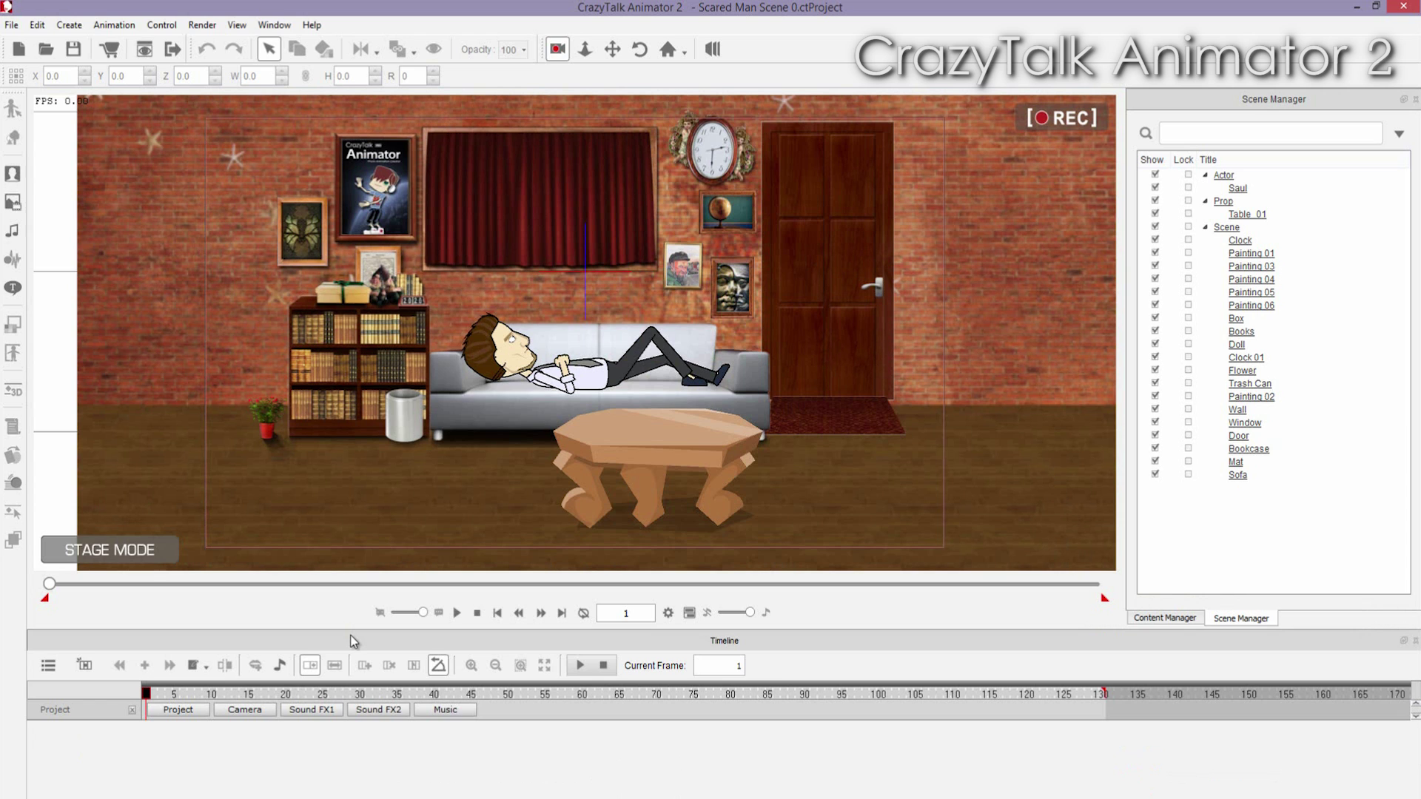
pyautogui.click(11, 25)
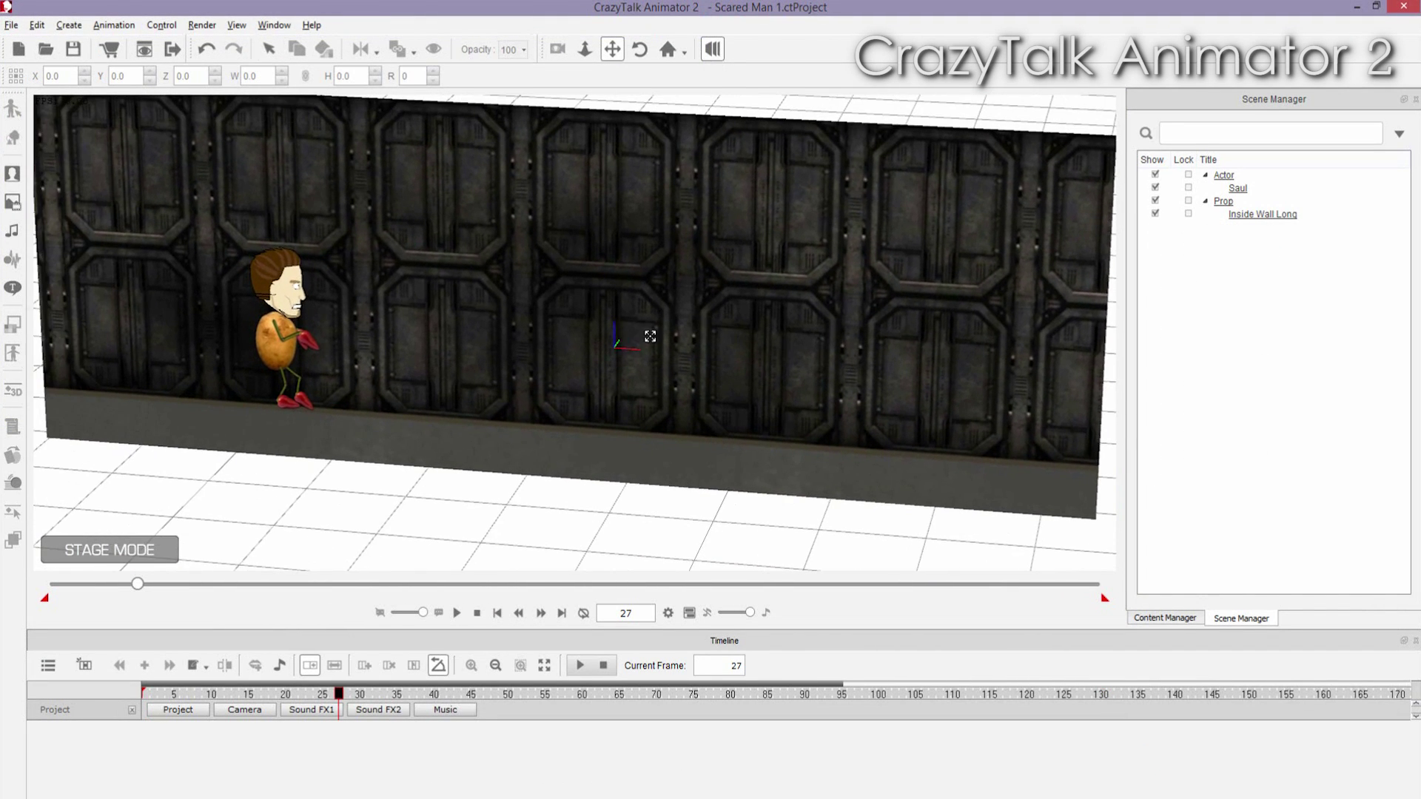
pyautogui.moveTo(695, 339); pyautogui.dragTo(670, 311)
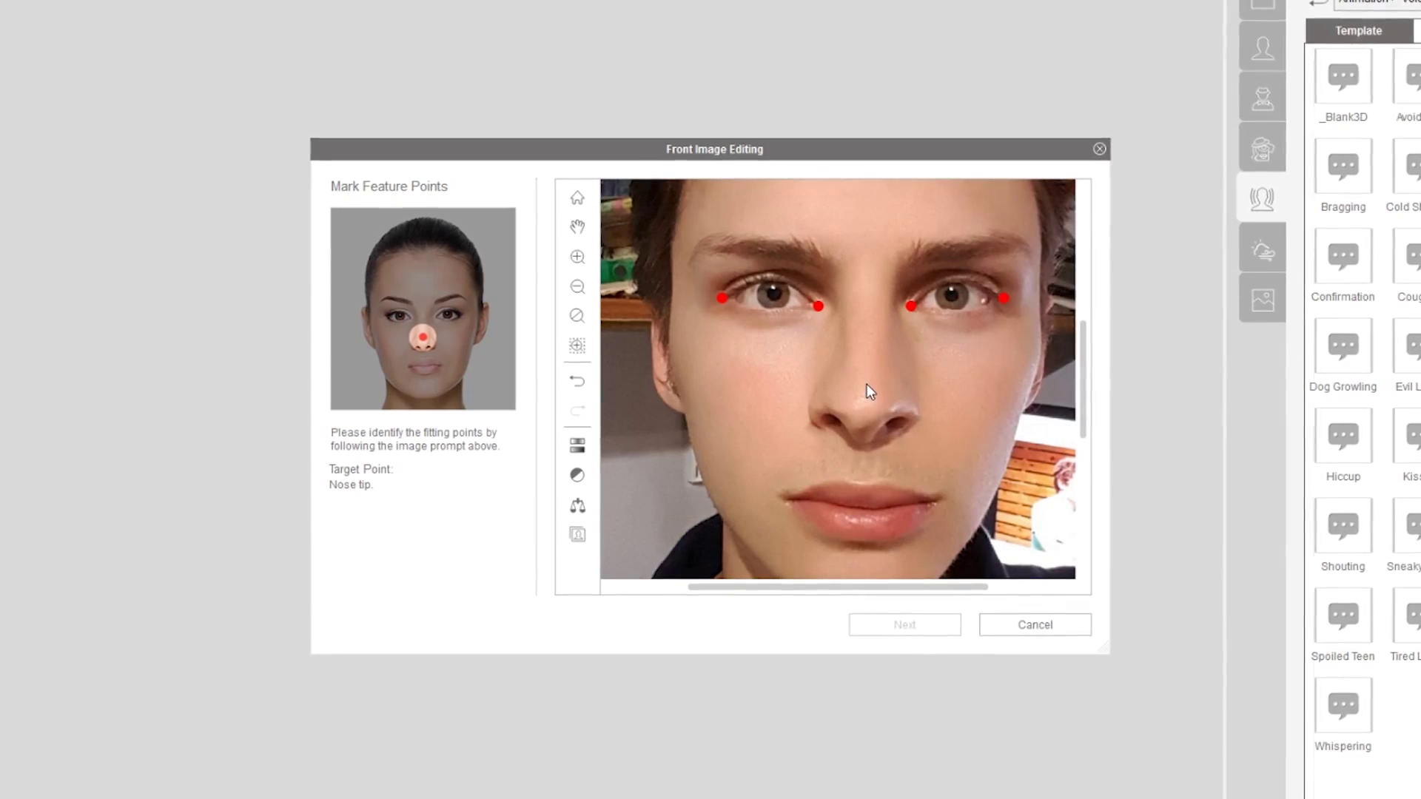
# Mark the nose tip, both mouth corners and the centre of the mouth as feature points on the front photo
pyautogui.click(868, 384)
pyautogui.click(788, 501)
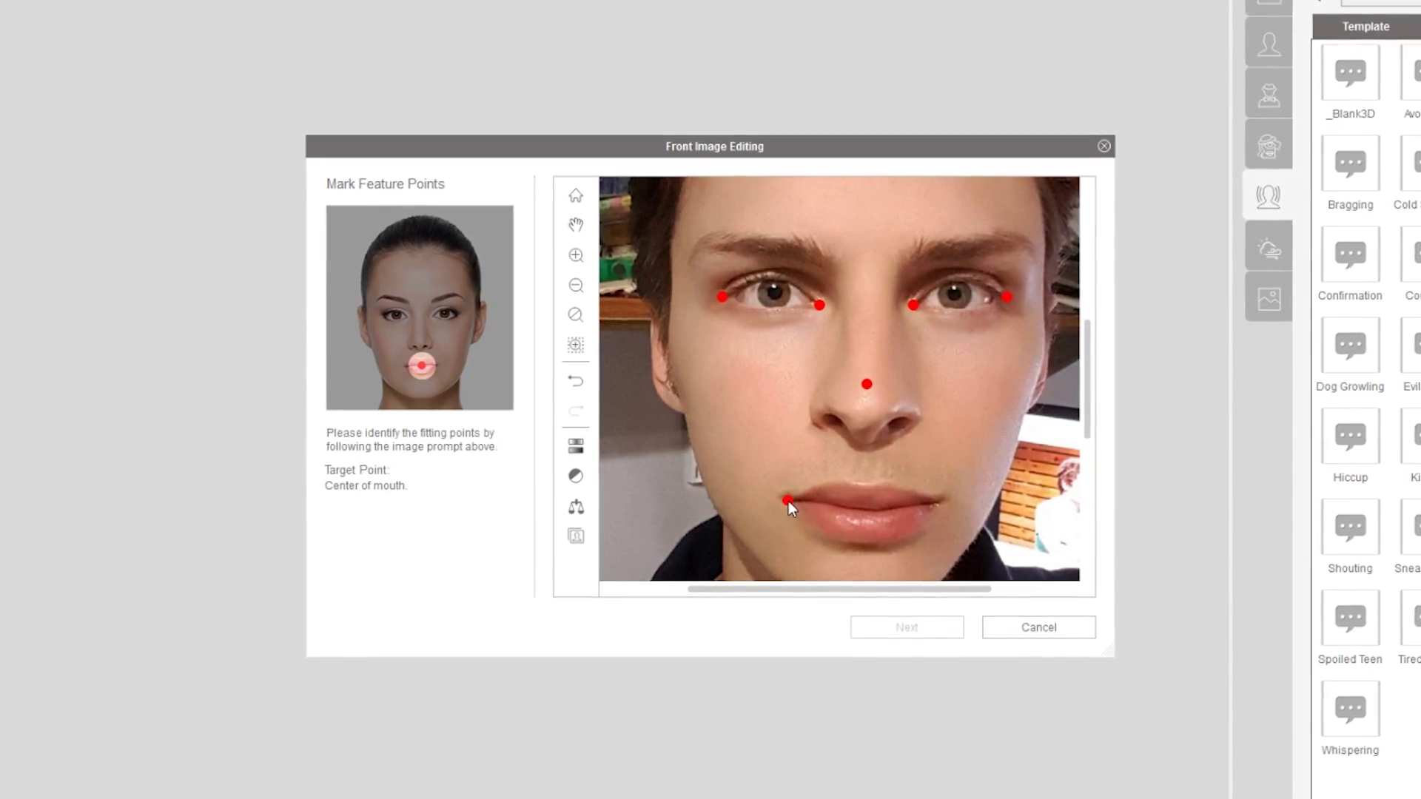
pyautogui.click(866, 509)
pyautogui.click(941, 499)
# Mark the ear, jaw, chin and head-top feature points on the front photo and continue to side image editing
pyautogui.click(665, 352)
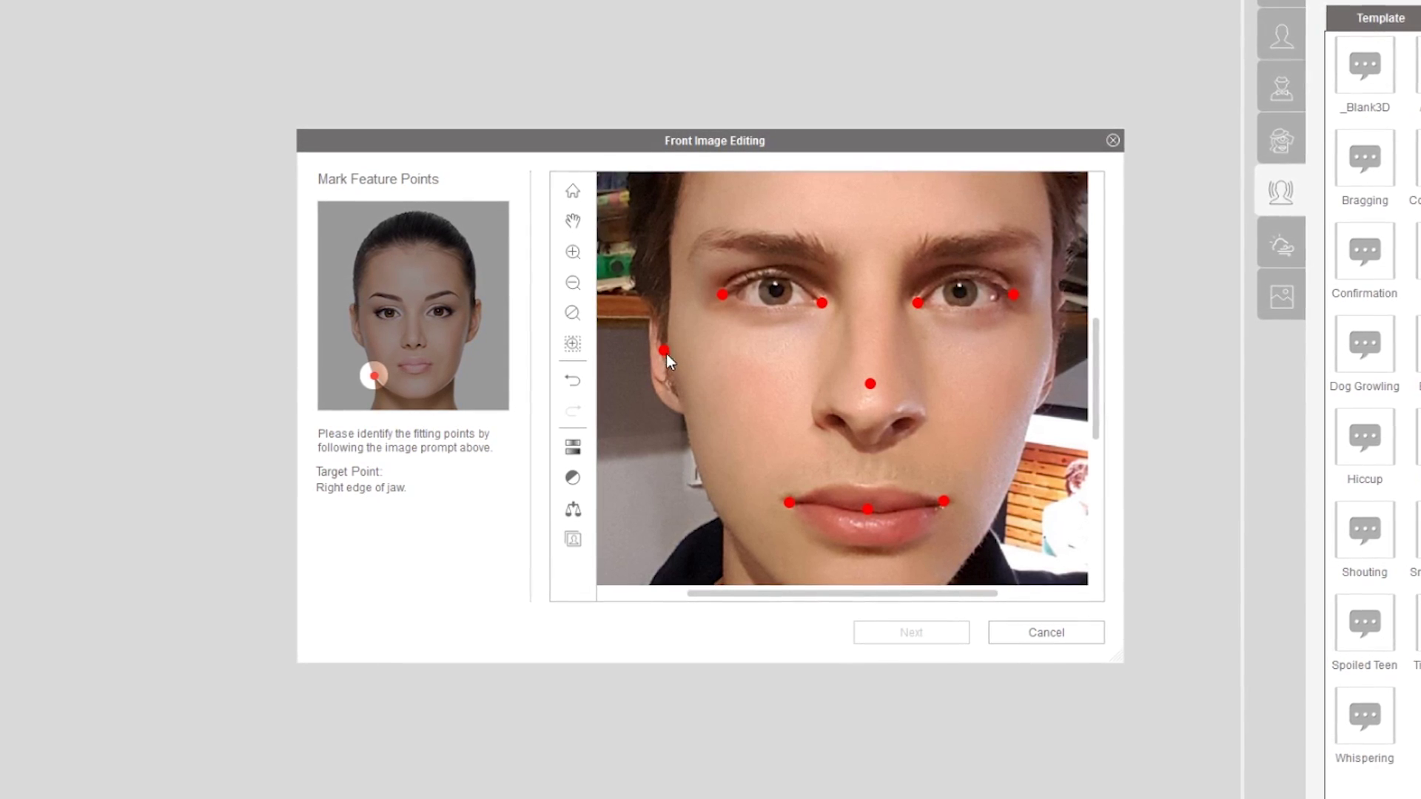
pyautogui.click(721, 517)
pyautogui.click(860, 552)
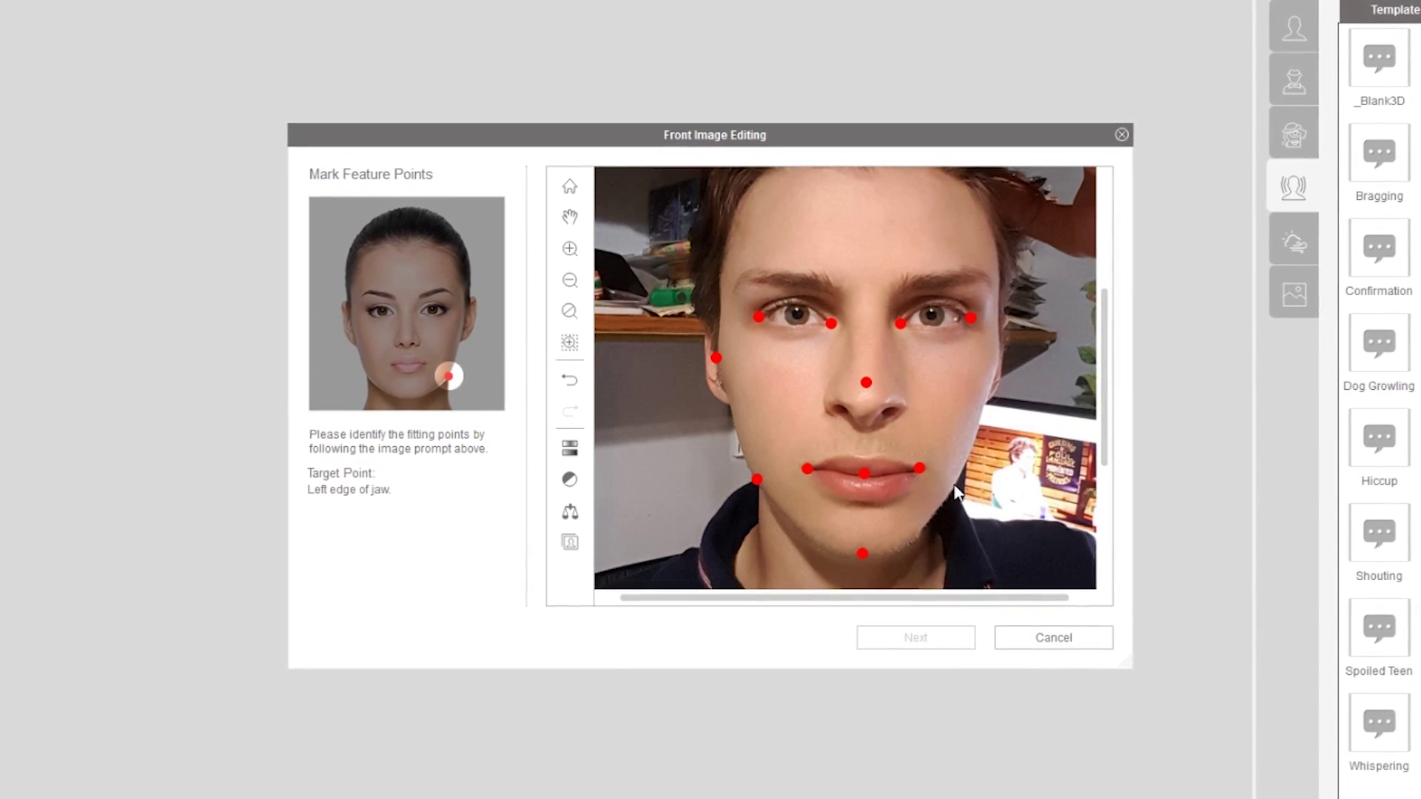
pyautogui.click(949, 483)
pyautogui.click(1001, 365)
pyautogui.click(859, 220)
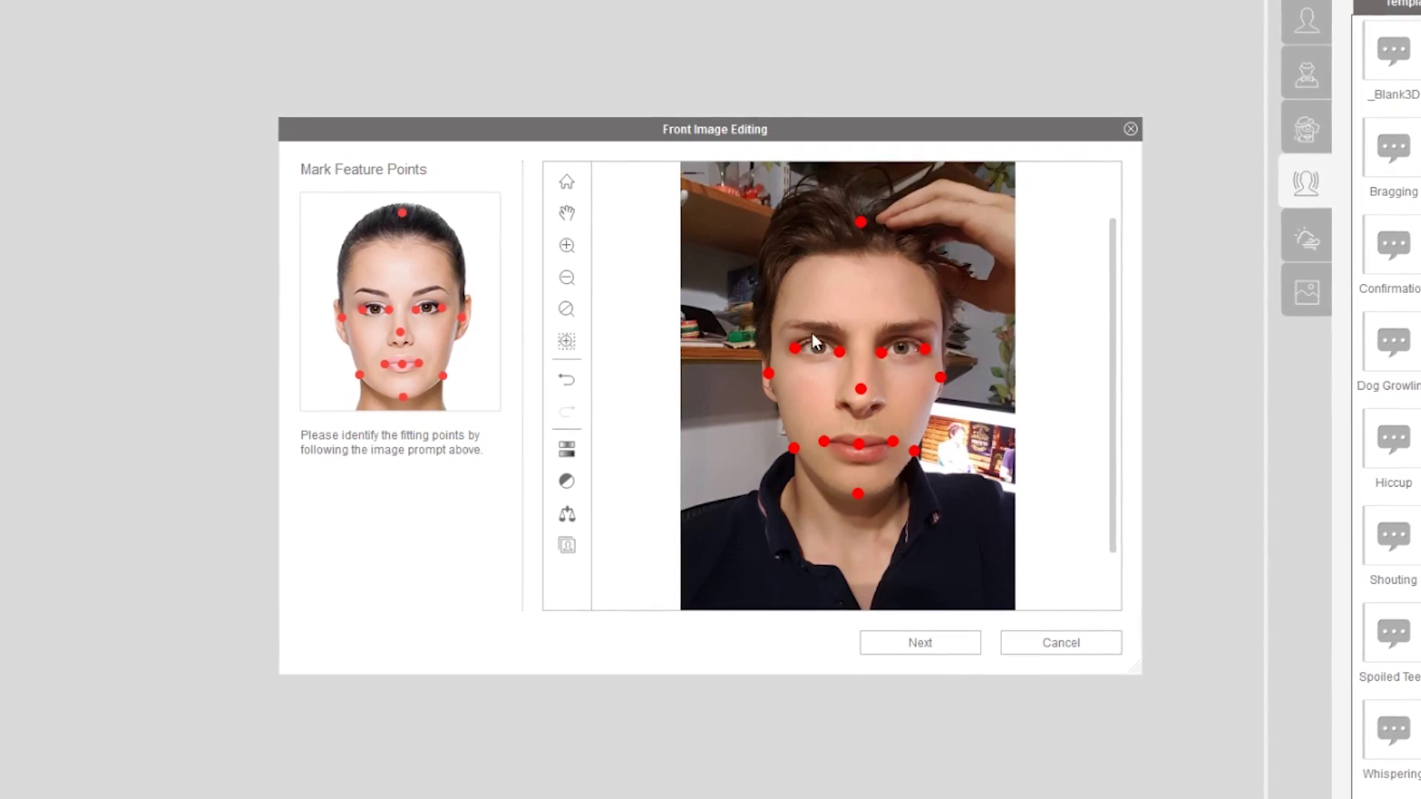
pyautogui.click(921, 644)
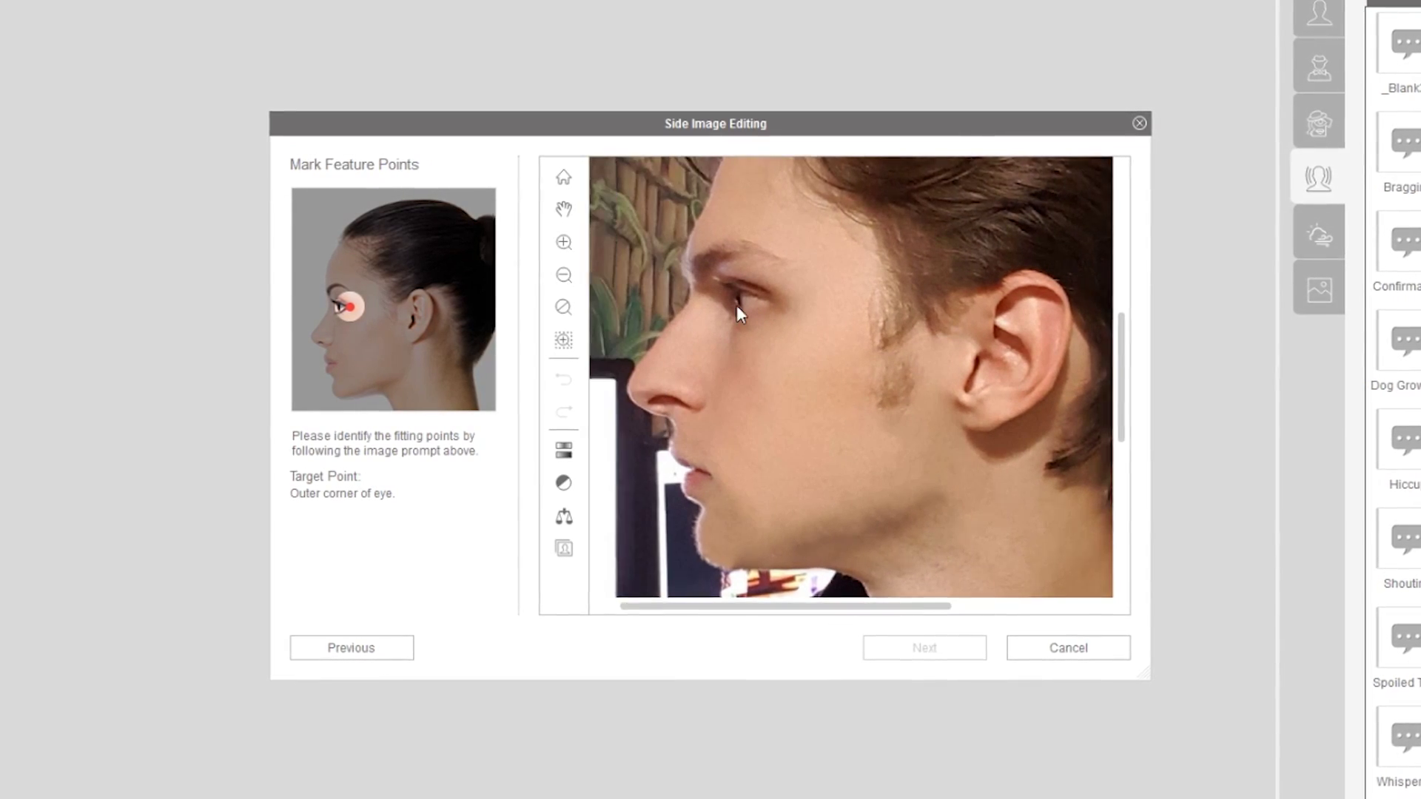
# Mark the outer corner of the eye and the next requested profile points on the side photo
pyautogui.click(737, 305)
pyautogui.click(668, 284)
pyautogui.click(596, 388)
pyautogui.click(647, 429)
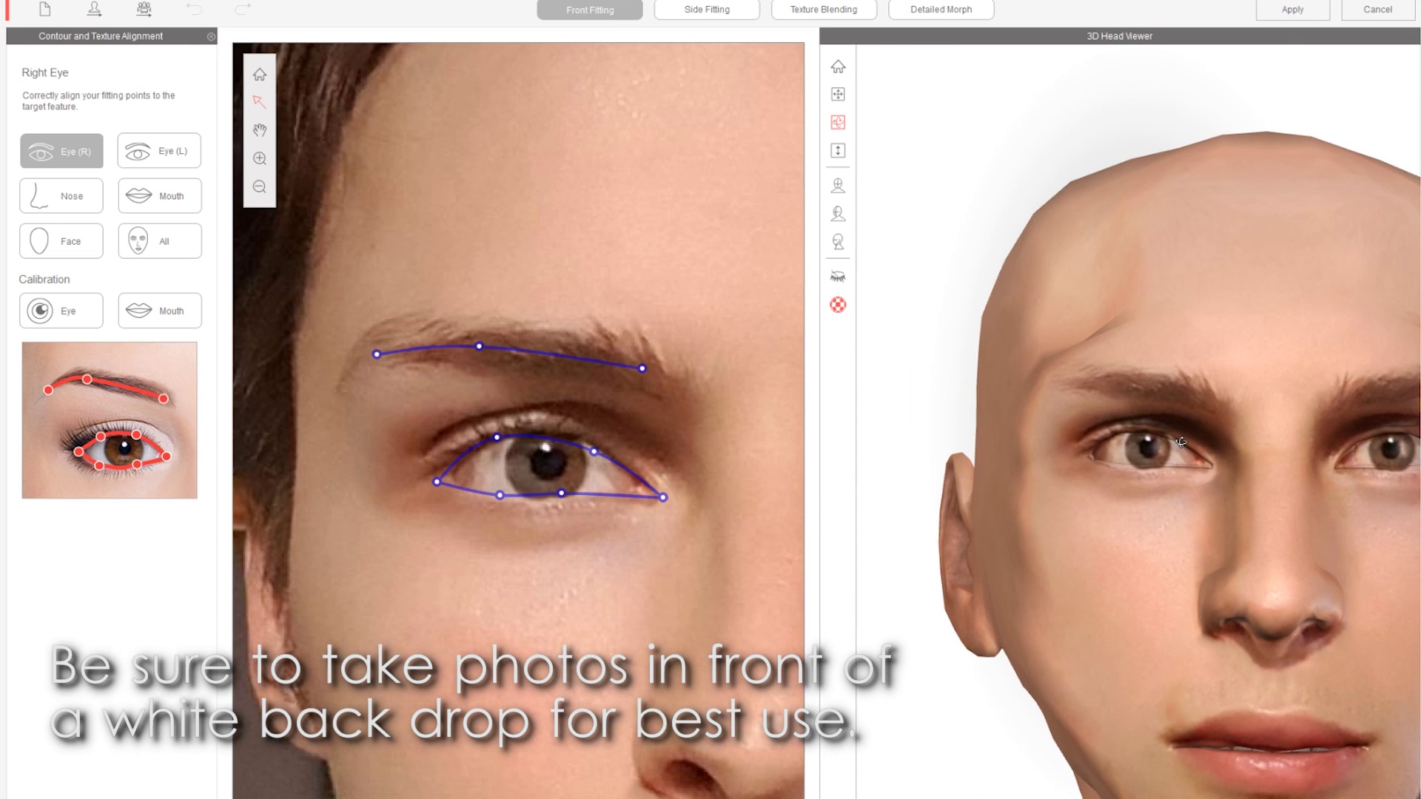
pyautogui.moveTo(1181, 442); pyautogui.dragTo(962, 362)
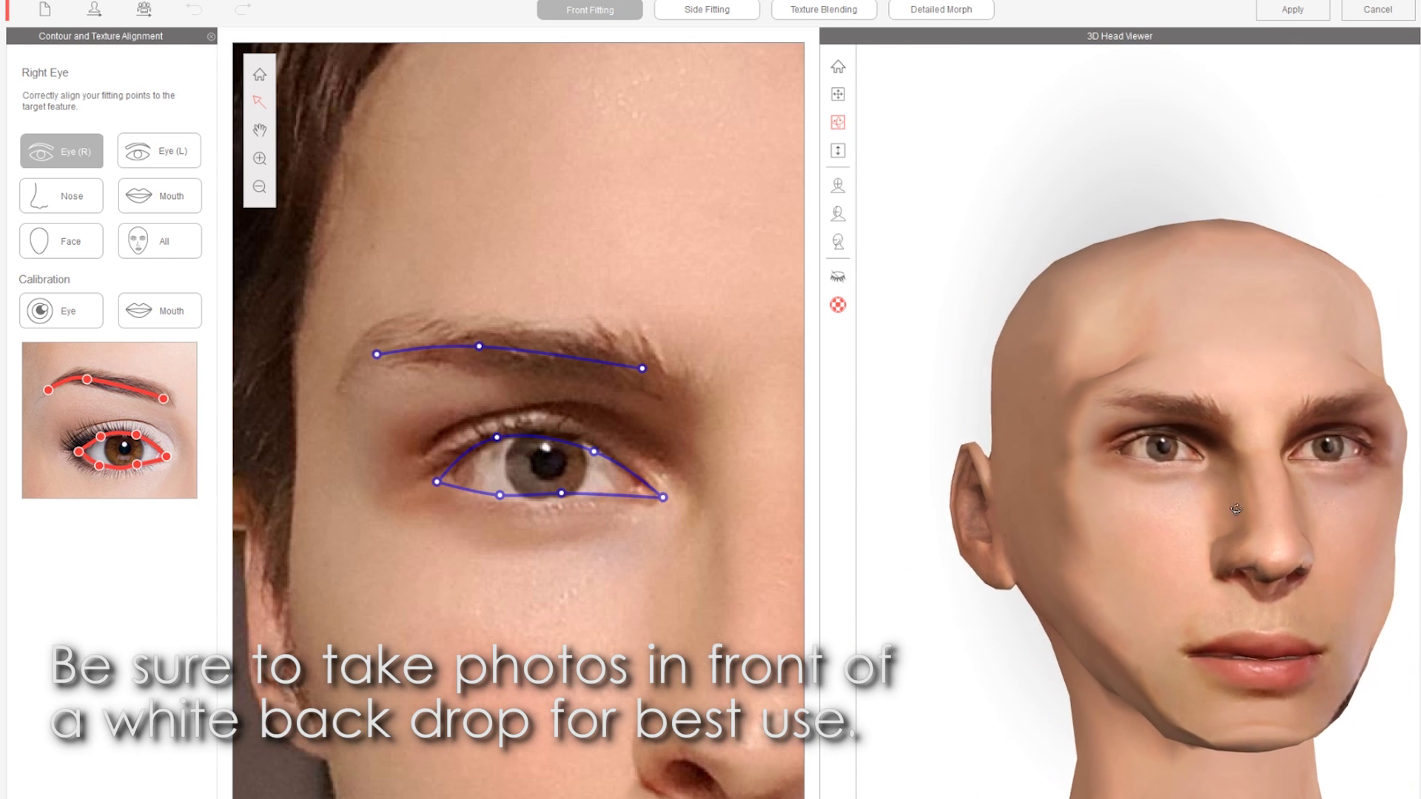
pyautogui.click(837, 95)
pyautogui.moveTo(1102, 380); pyautogui.dragTo(1017, 329)
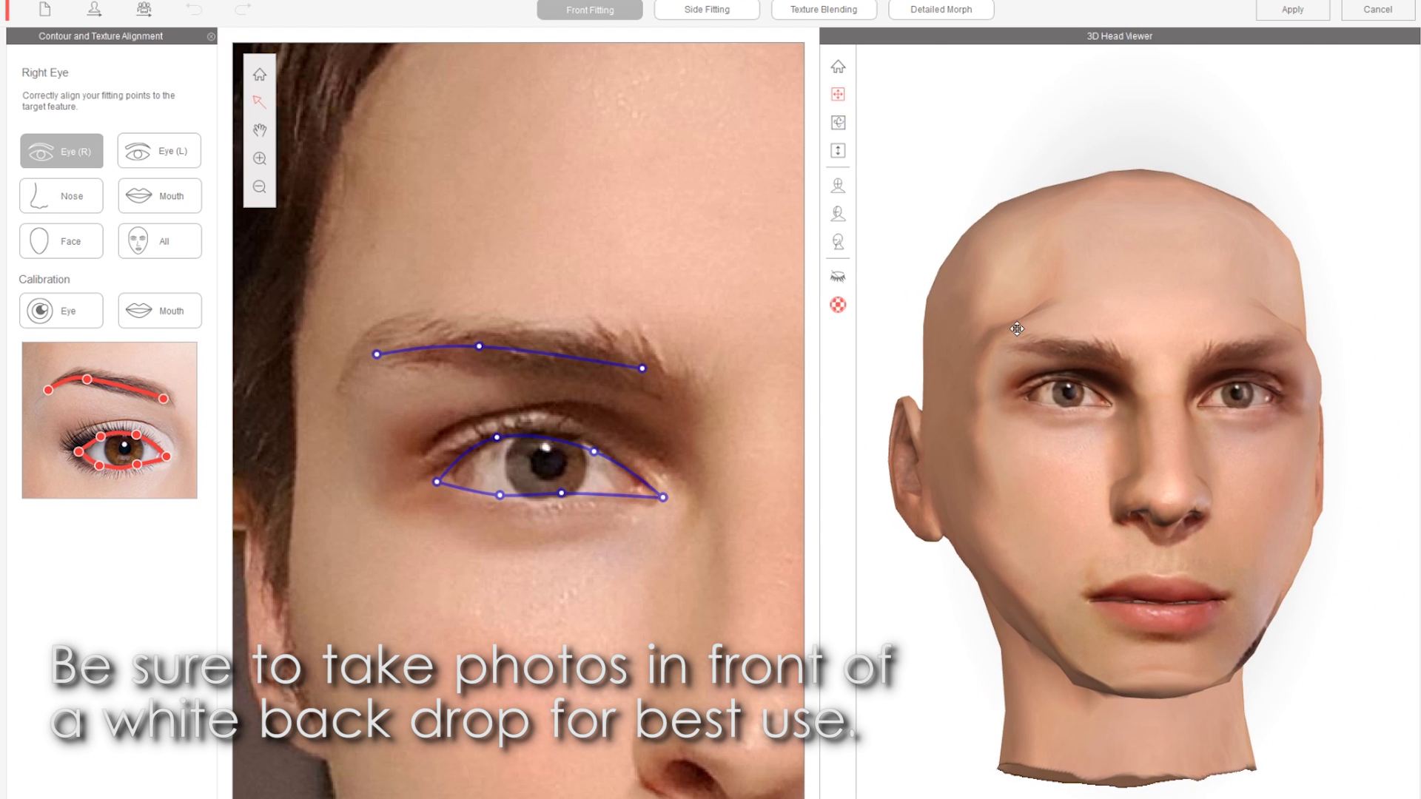
pyautogui.click(838, 123)
pyautogui.moveTo(1132, 304); pyautogui.dragTo(716, 449)
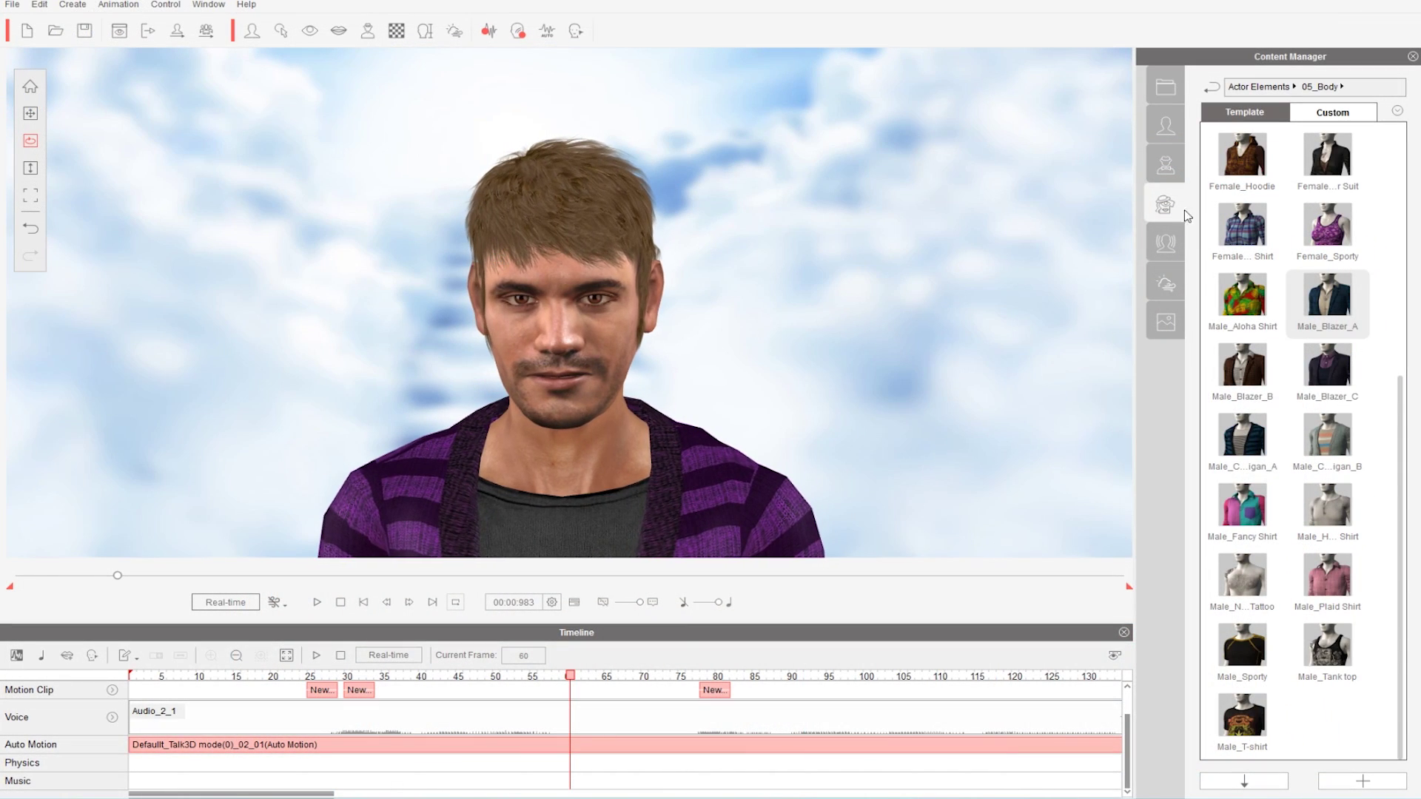
# Dress the male actor in the Male_Blazer_A body from the actor elements
pyautogui.click(1167, 244)
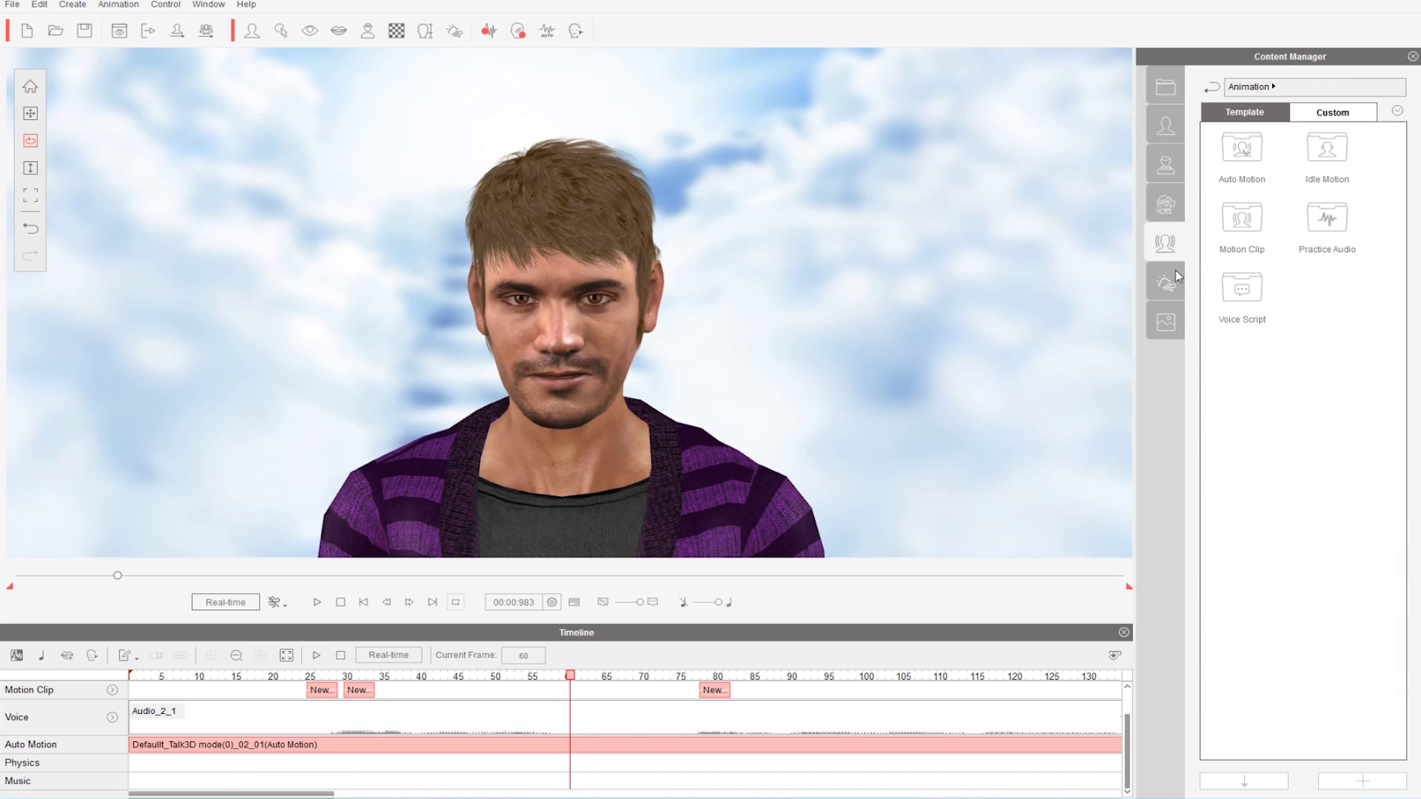
pyautogui.click(1176, 206)
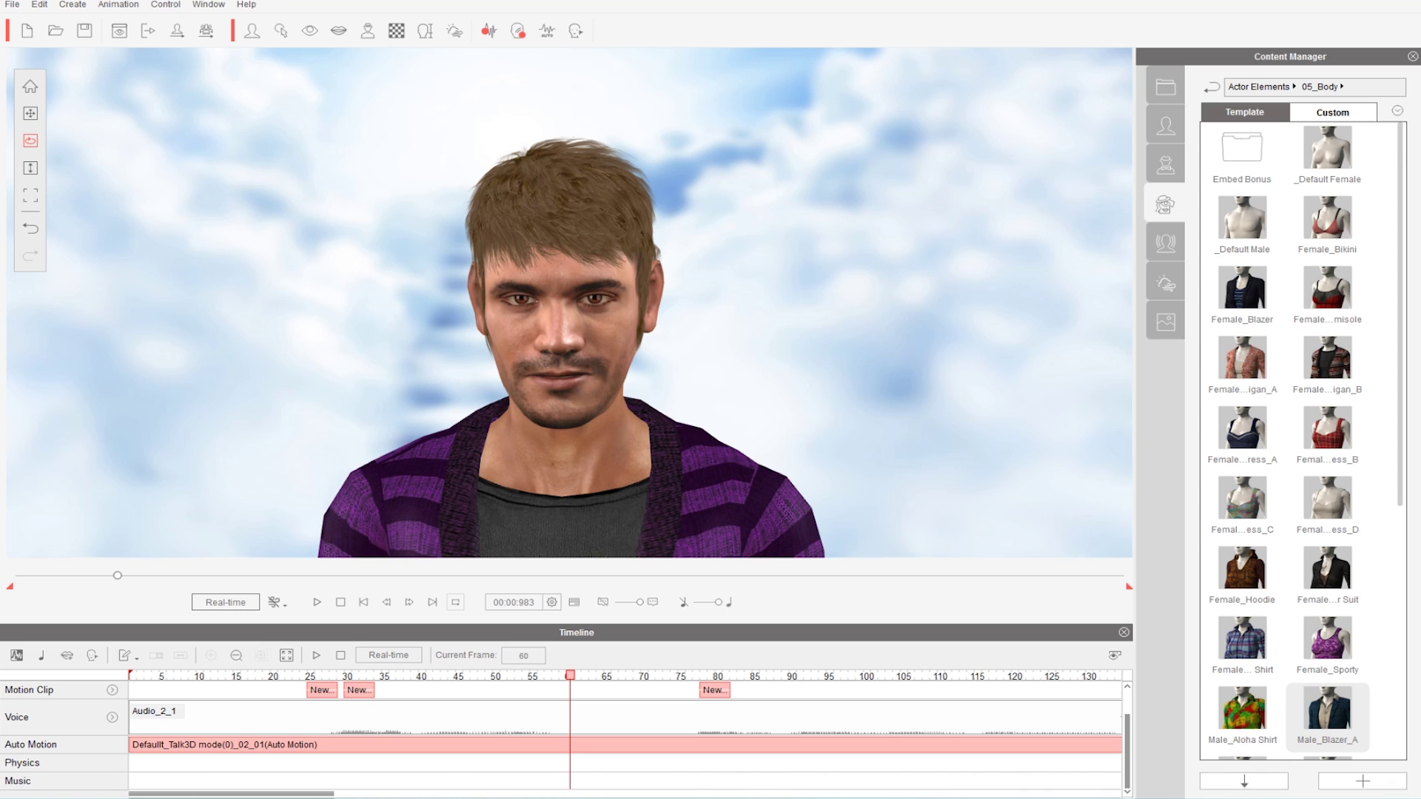
pyautogui.moveTo(335, 446); pyautogui.dragTo(452, 367)
pyautogui.click(456, 478)
# Apply the _Light_A atmosphere template to the male actor's scene
pyautogui.click(1171, 172)
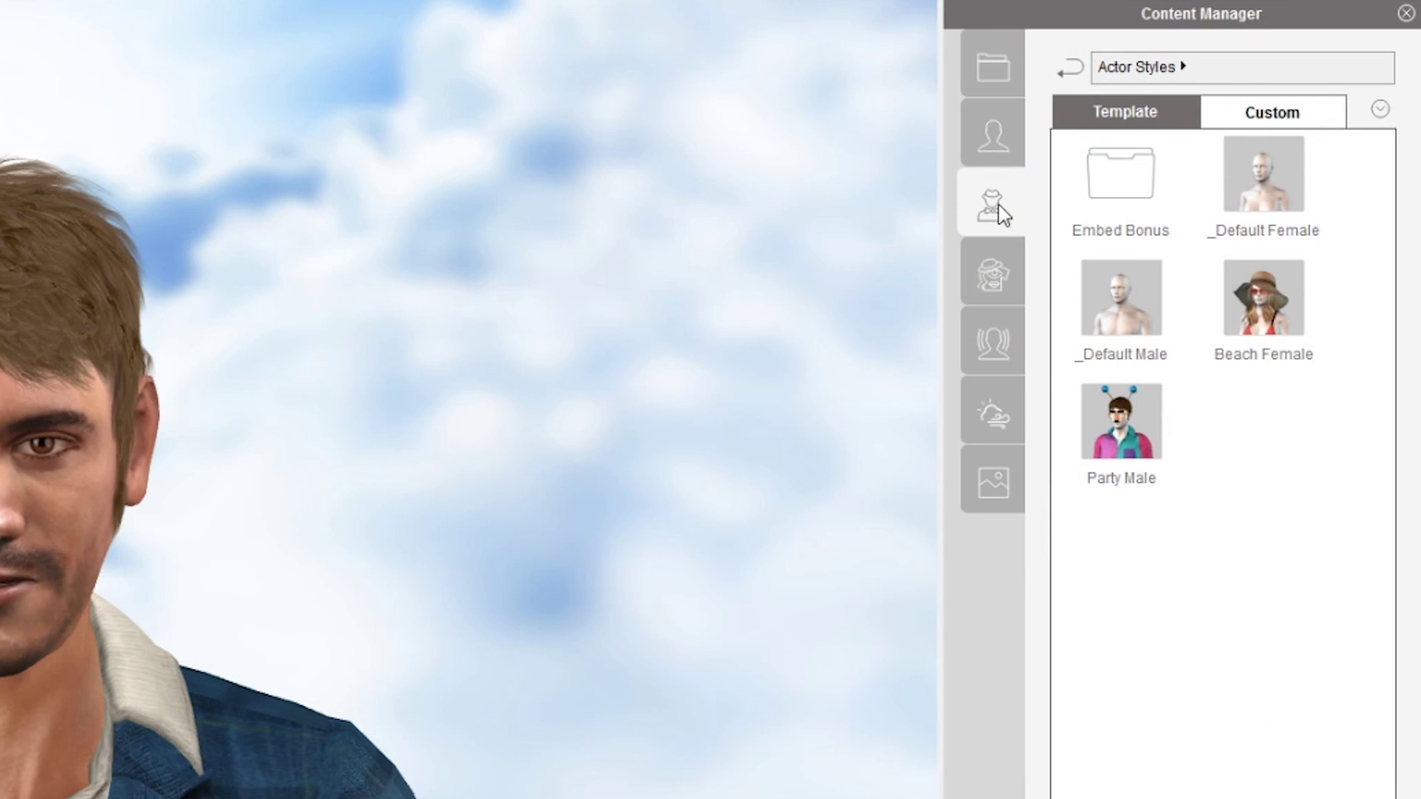
pyautogui.click(992, 137)
pyautogui.click(1004, 362)
pyautogui.click(1004, 412)
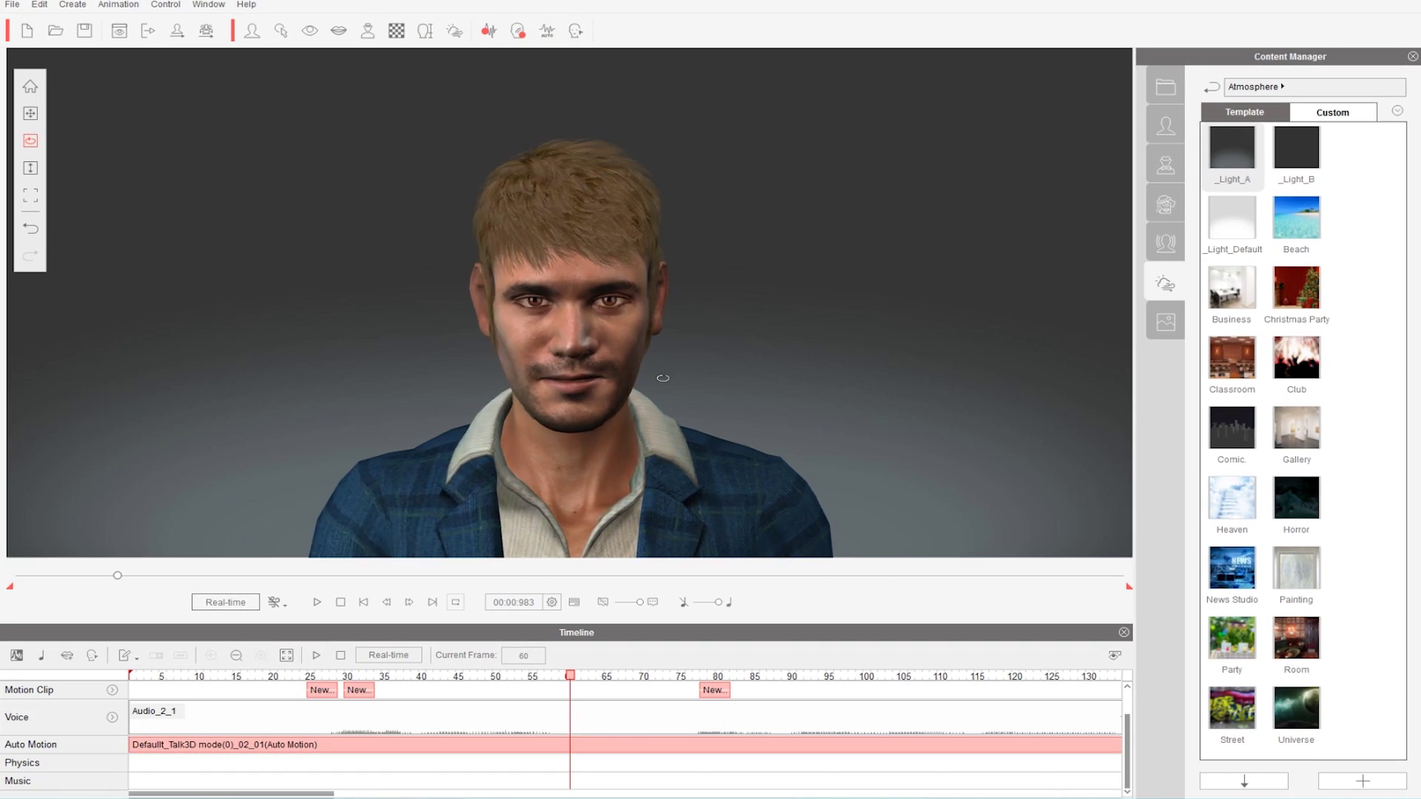
# Dress the male actor in the Male_Mardi Gras body from the Embed Bonus folder of actor elements
pyautogui.click(1164, 204)
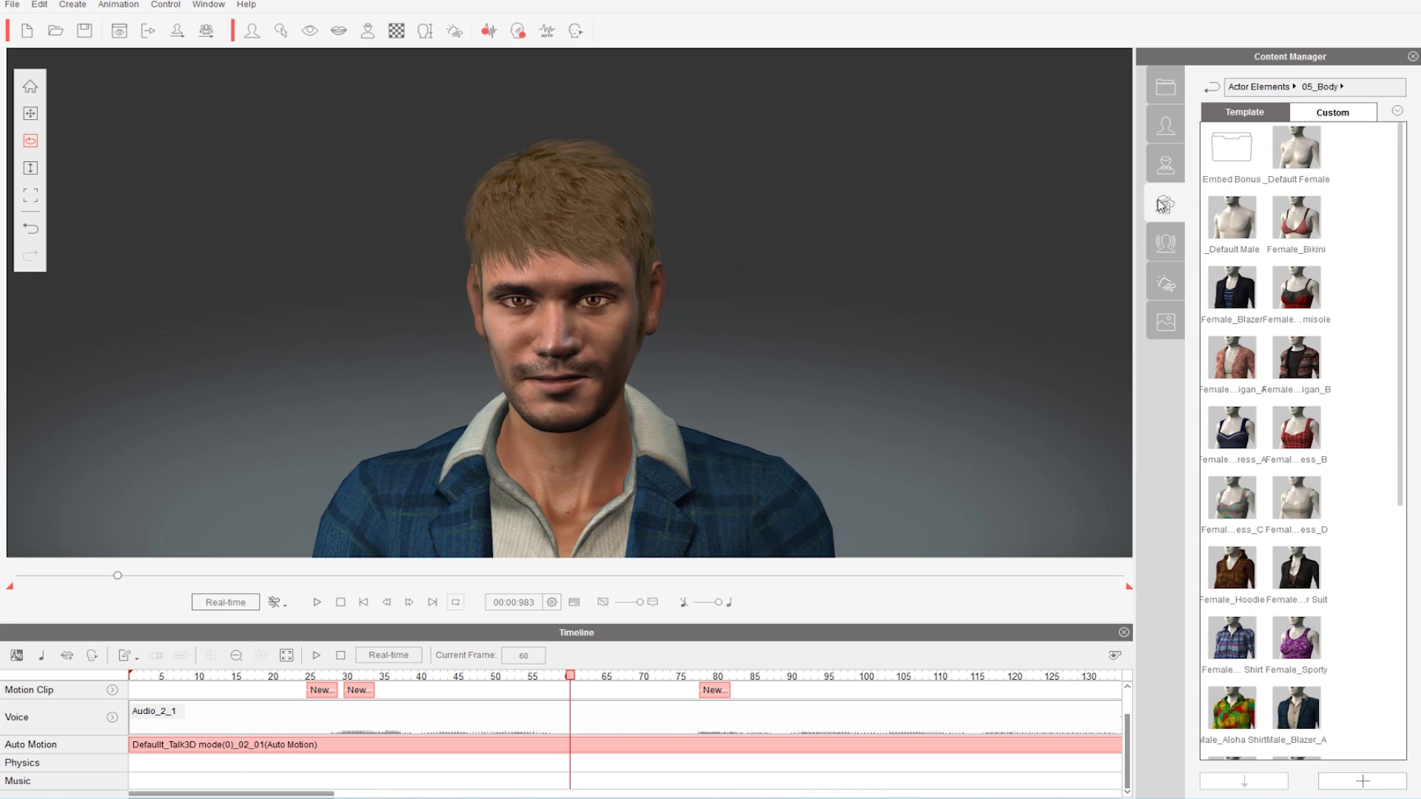
pyautogui.doubleClick(1232, 154)
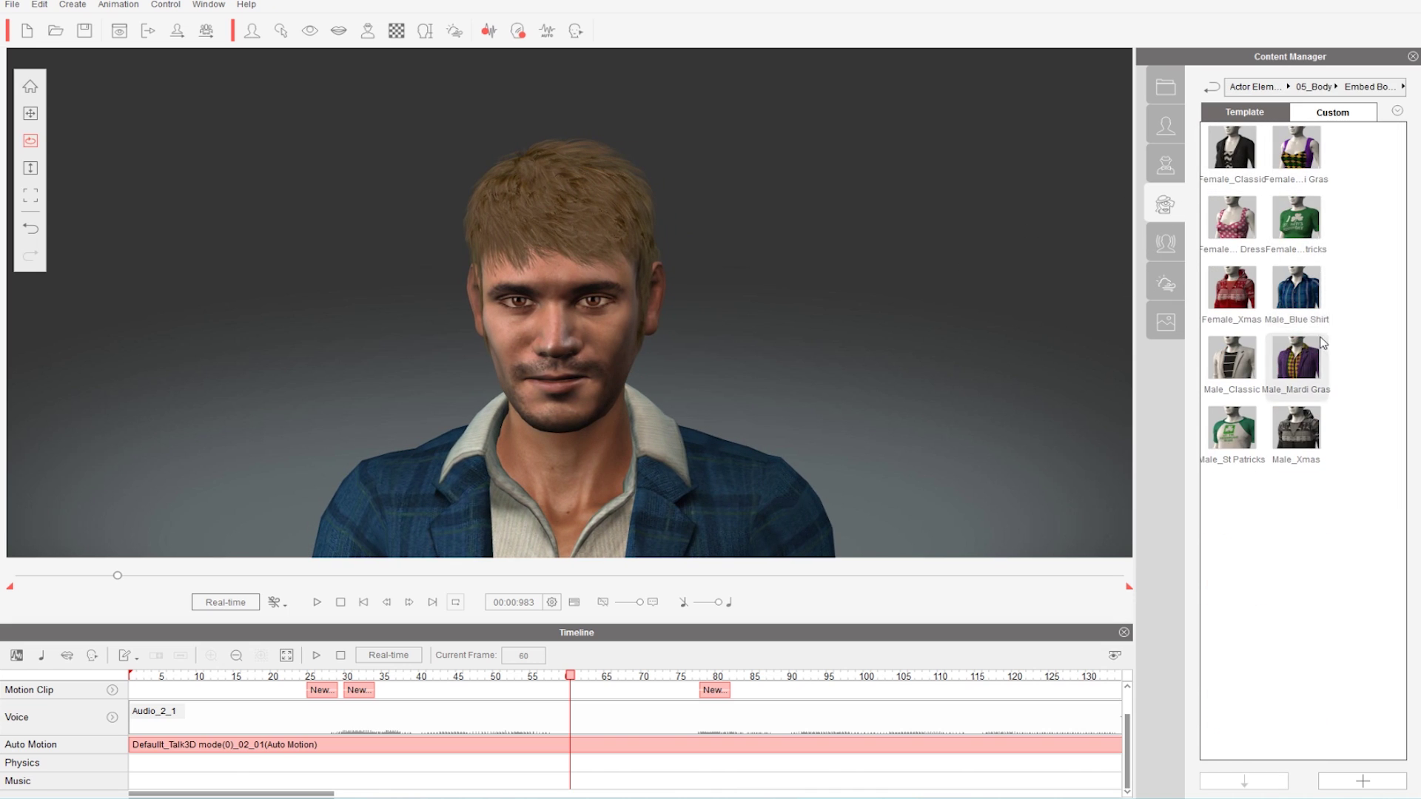
pyautogui.moveTo(1273, 539); pyautogui.dragTo(1375, 551)
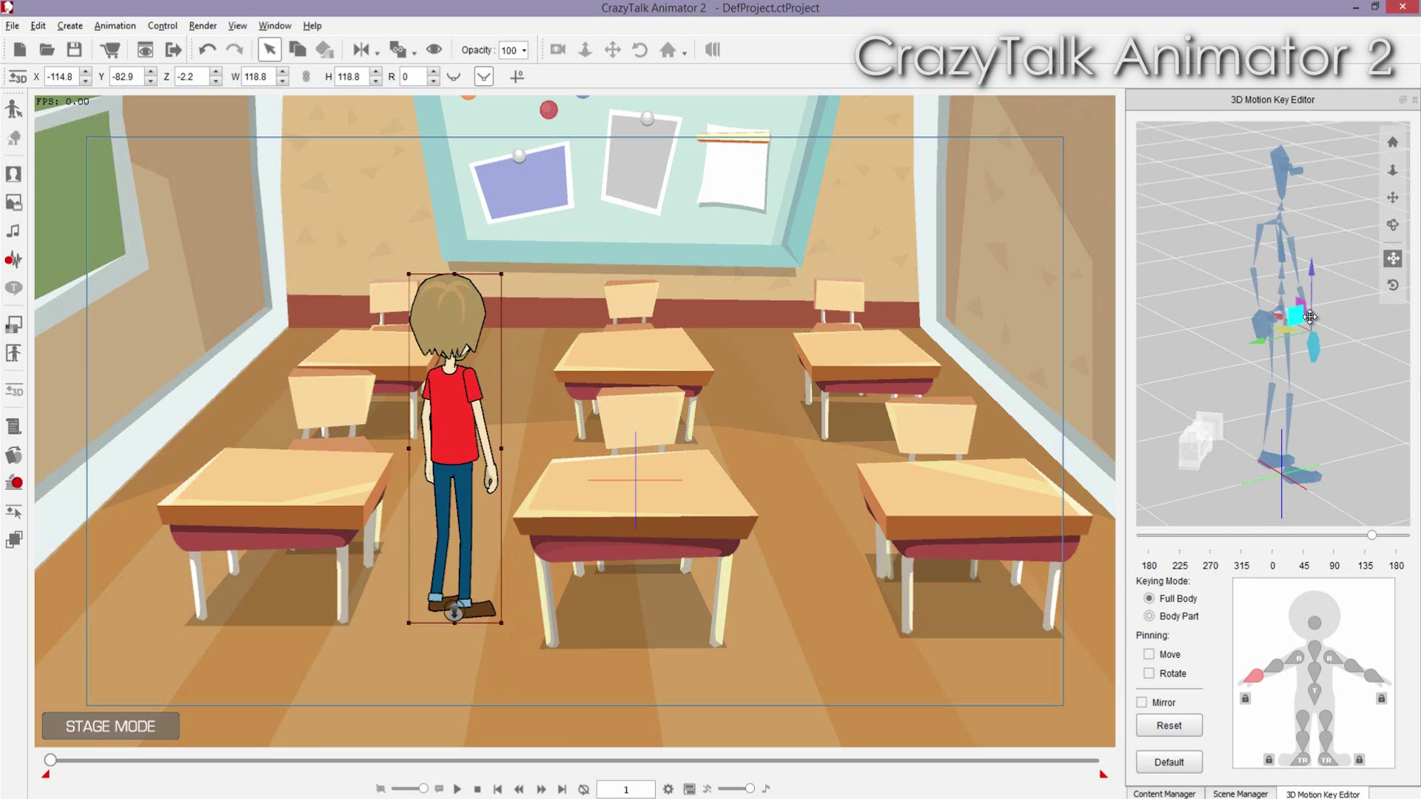
# In CrazyTalk Animator 2, raise the classroom character's right hand and turn the body to about 0° in the 3D Motion Key Editor
pyautogui.moveTo(1310, 317); pyautogui.dragTo(1307, 277)
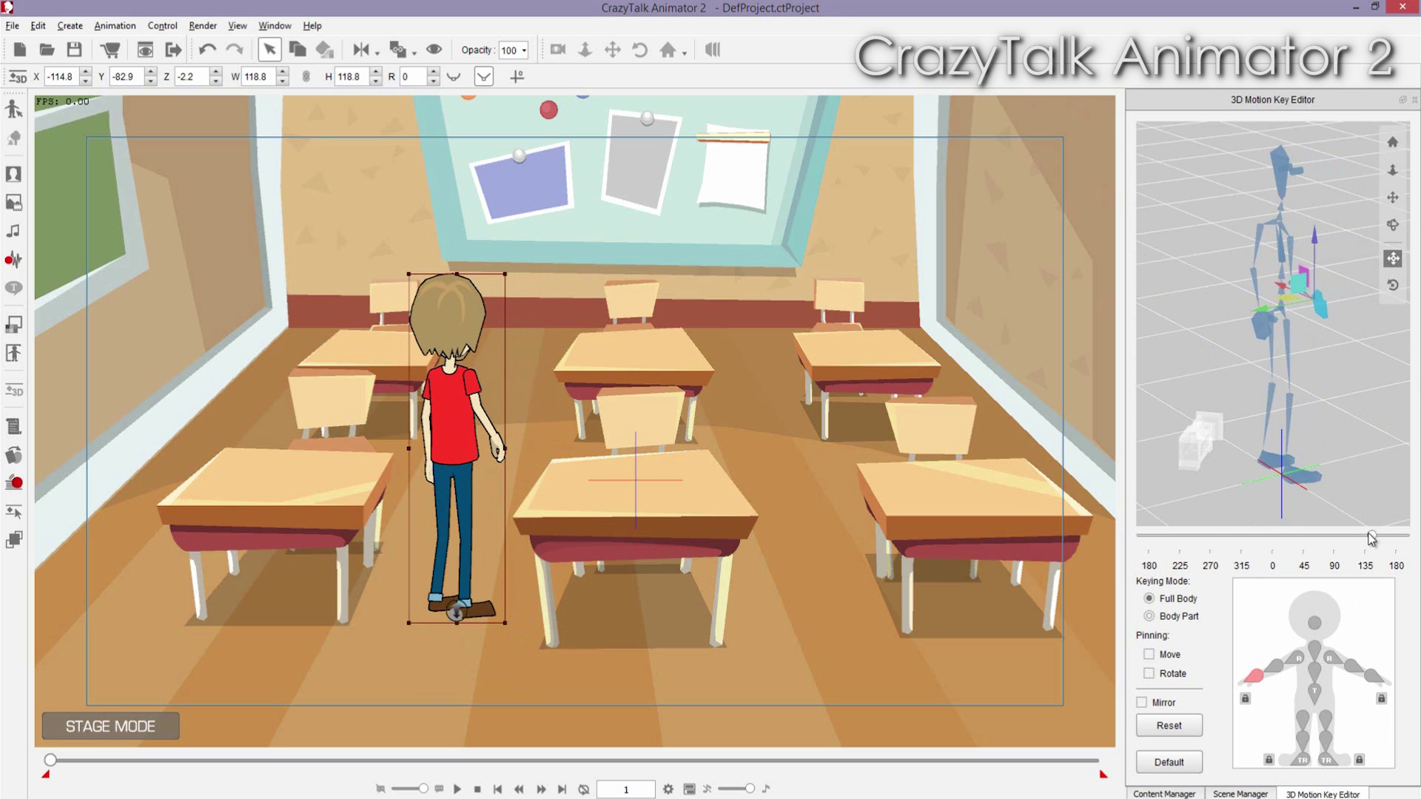
pyautogui.moveTo(1371, 539); pyautogui.dragTo(1265, 538)
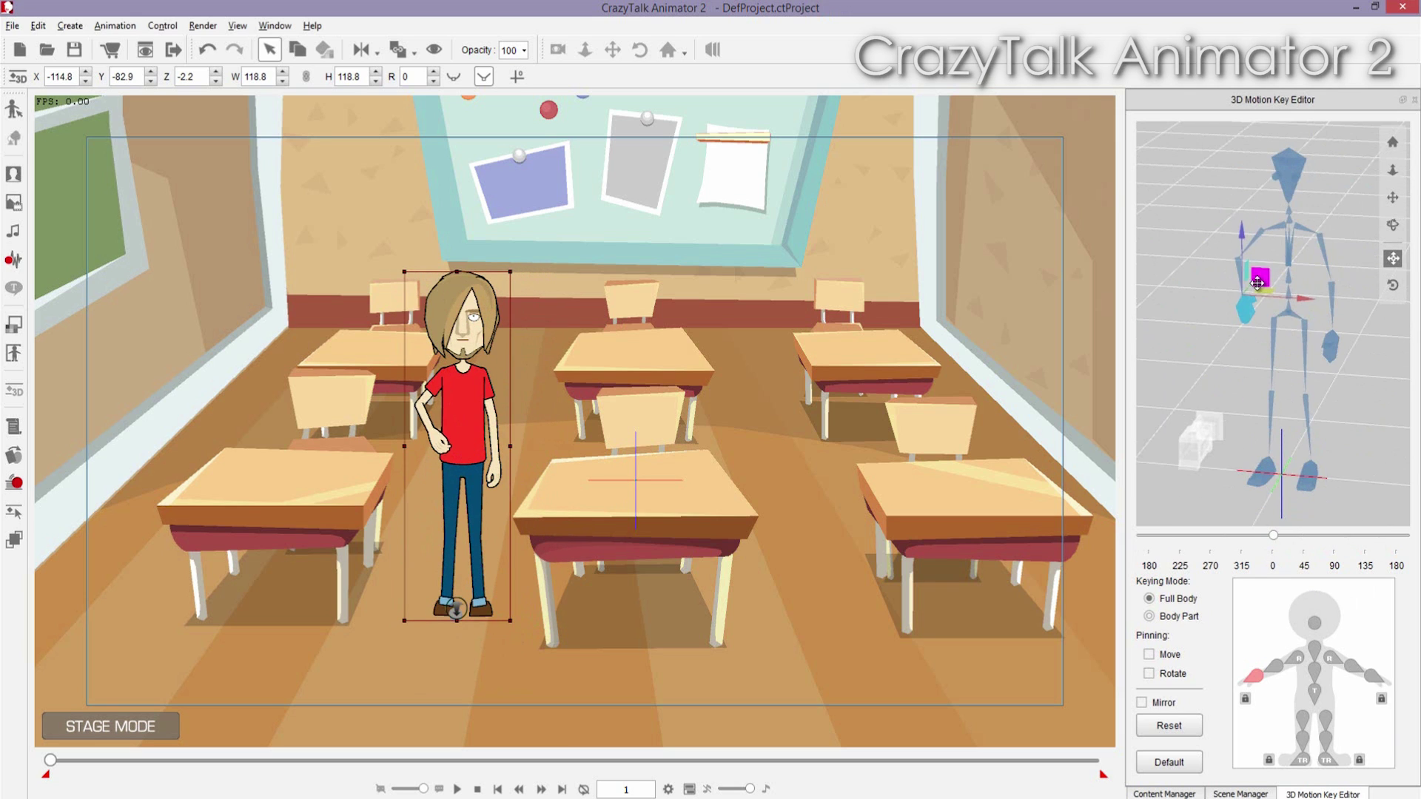
pyautogui.moveTo(1258, 282); pyautogui.dragTo(1243, 278)
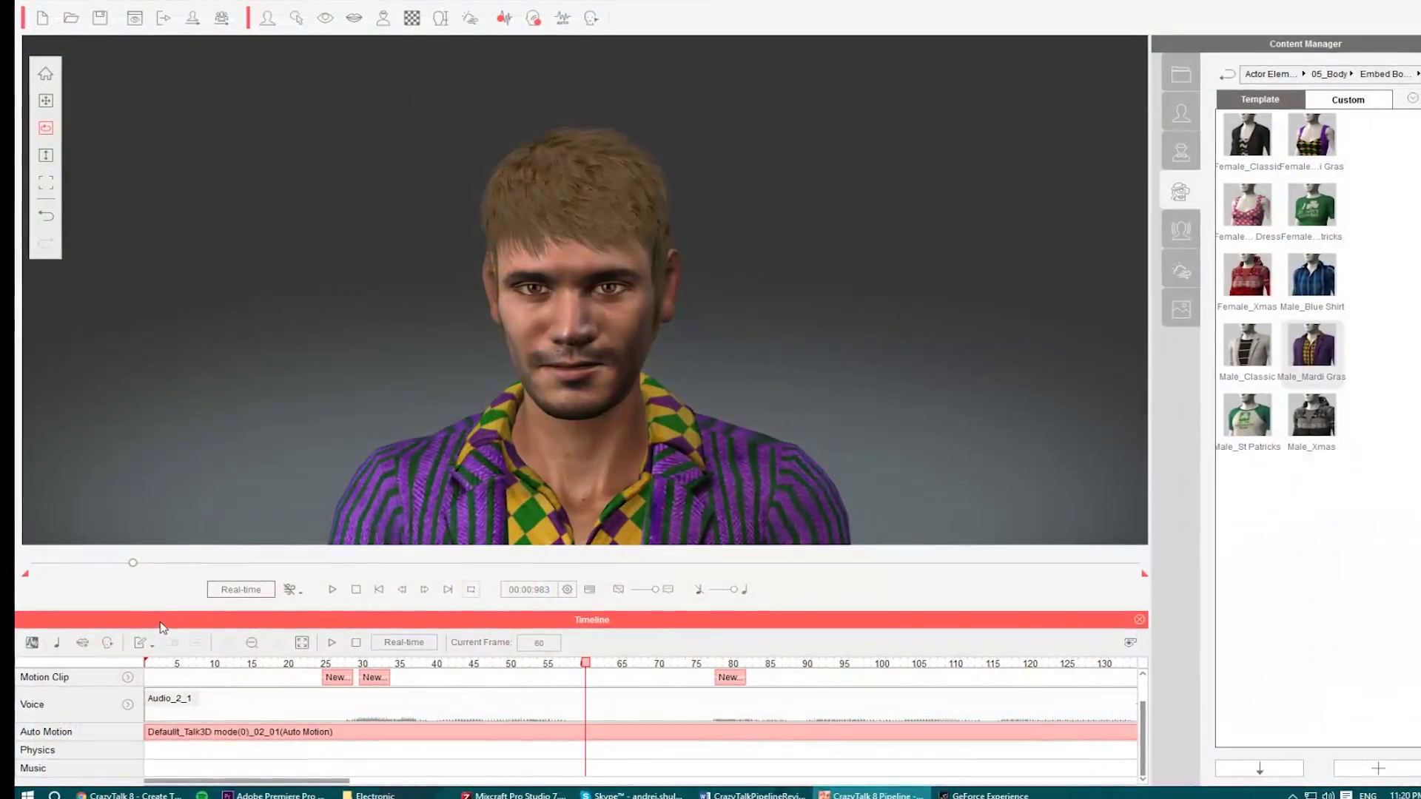
# Back in CrazyTalk 8, dock the Timeline above the preview and the Content Manager on the left side of the workspace
pyautogui.moveTo(163, 627); pyautogui.dragTo(213, 52)
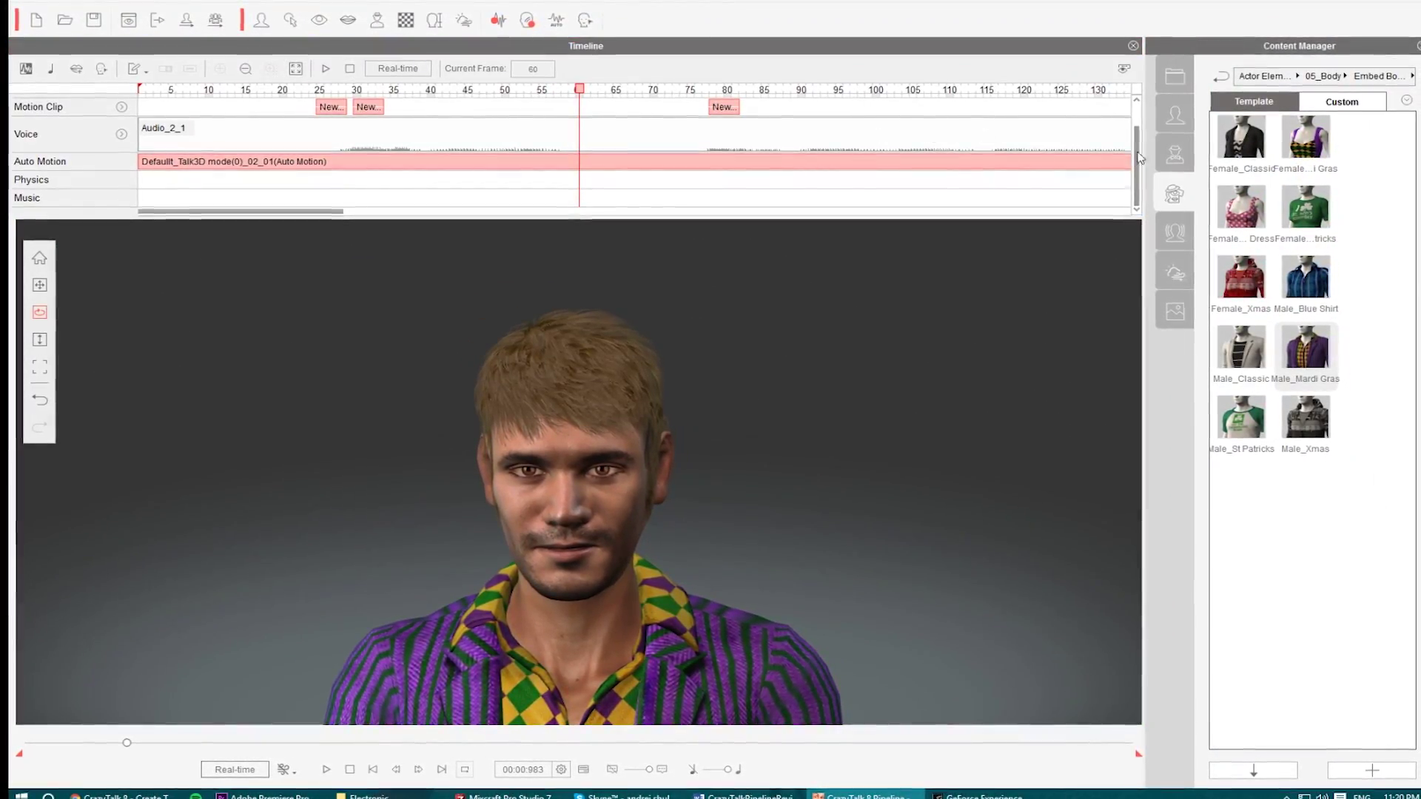
pyautogui.moveTo(1204, 46); pyautogui.dragTo(36, 511)
pyautogui.moveTo(814, 422); pyautogui.dragTo(698, 406)
# Open the video and image export settings, review the frame sizes and image options, and close them without exporting
pyautogui.click(7, 2)
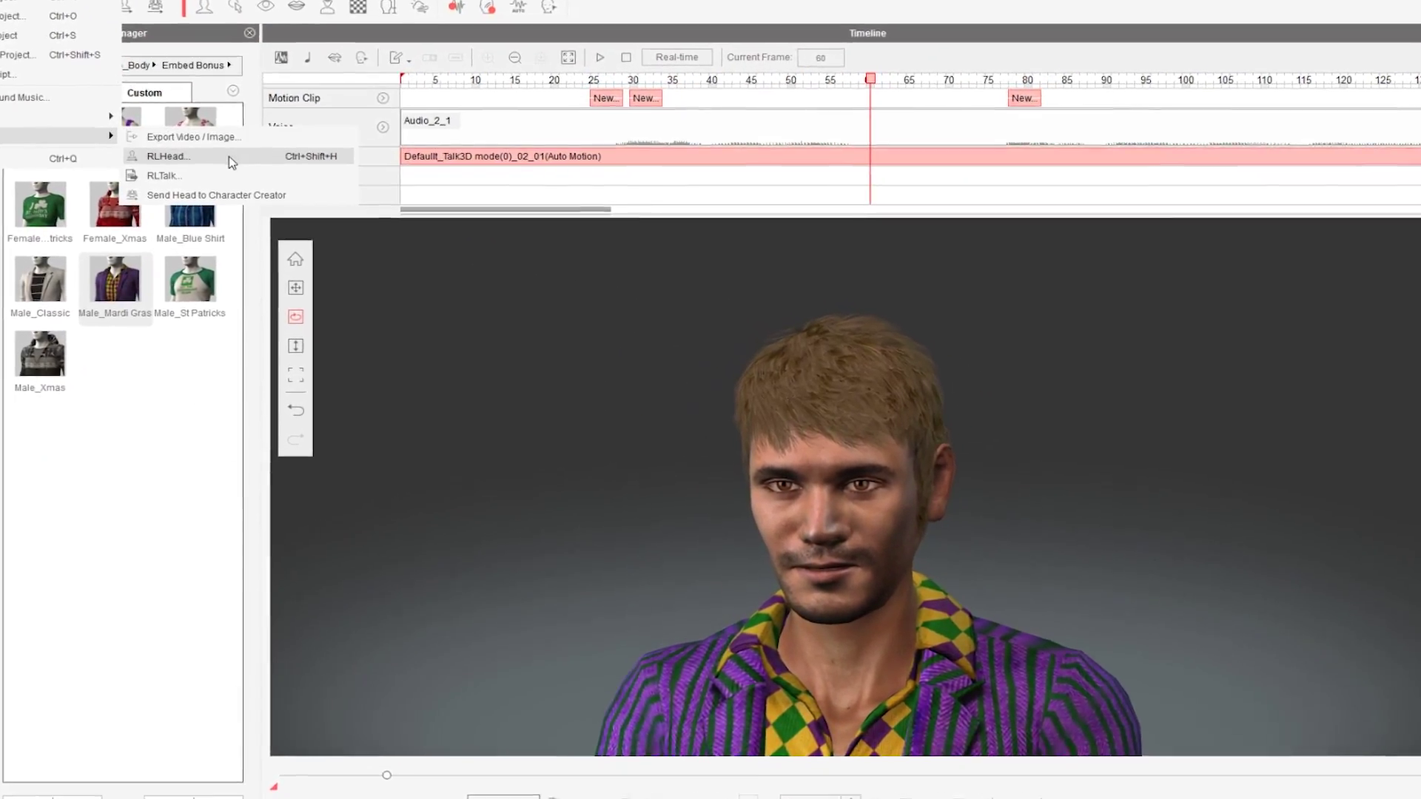
pyautogui.click(490, 241)
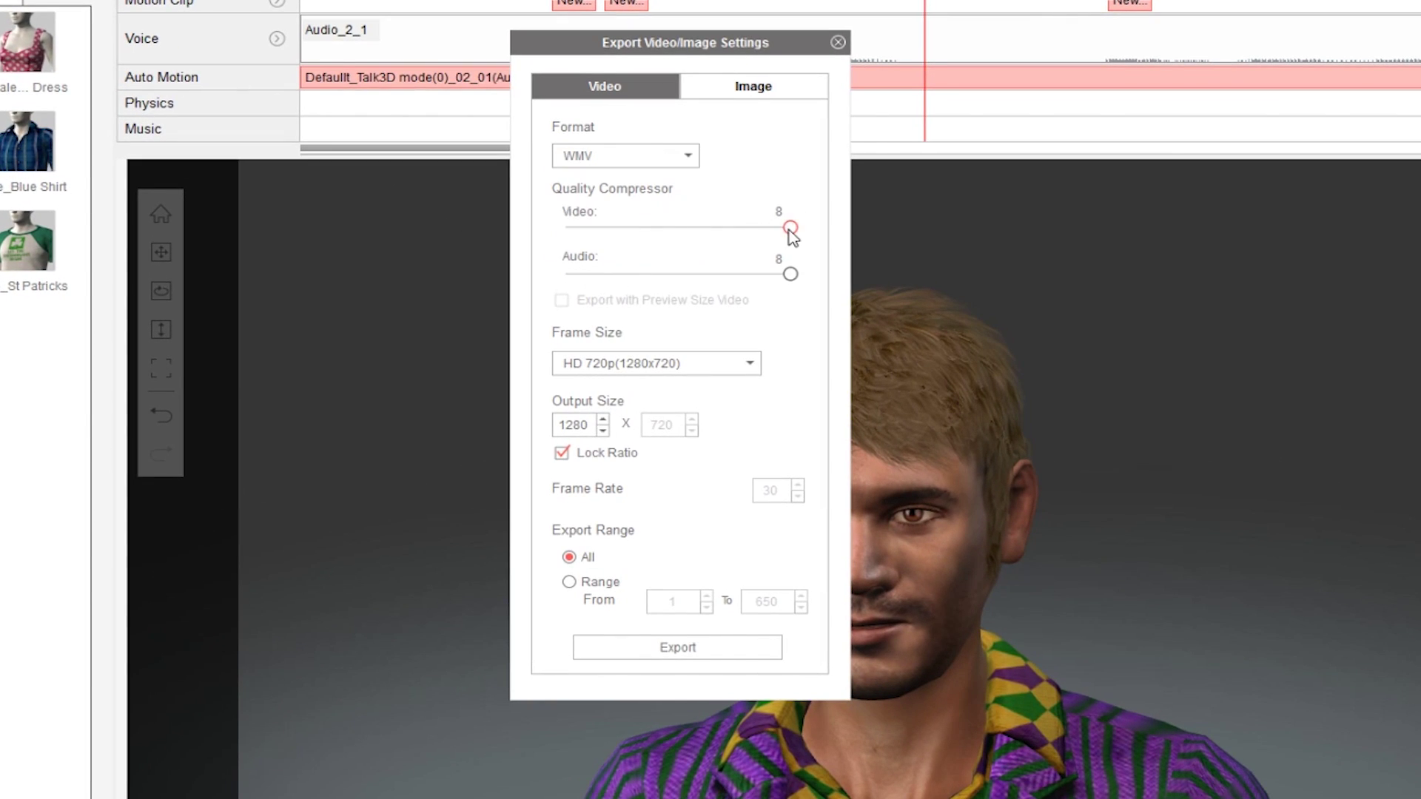
pyautogui.click(750, 363)
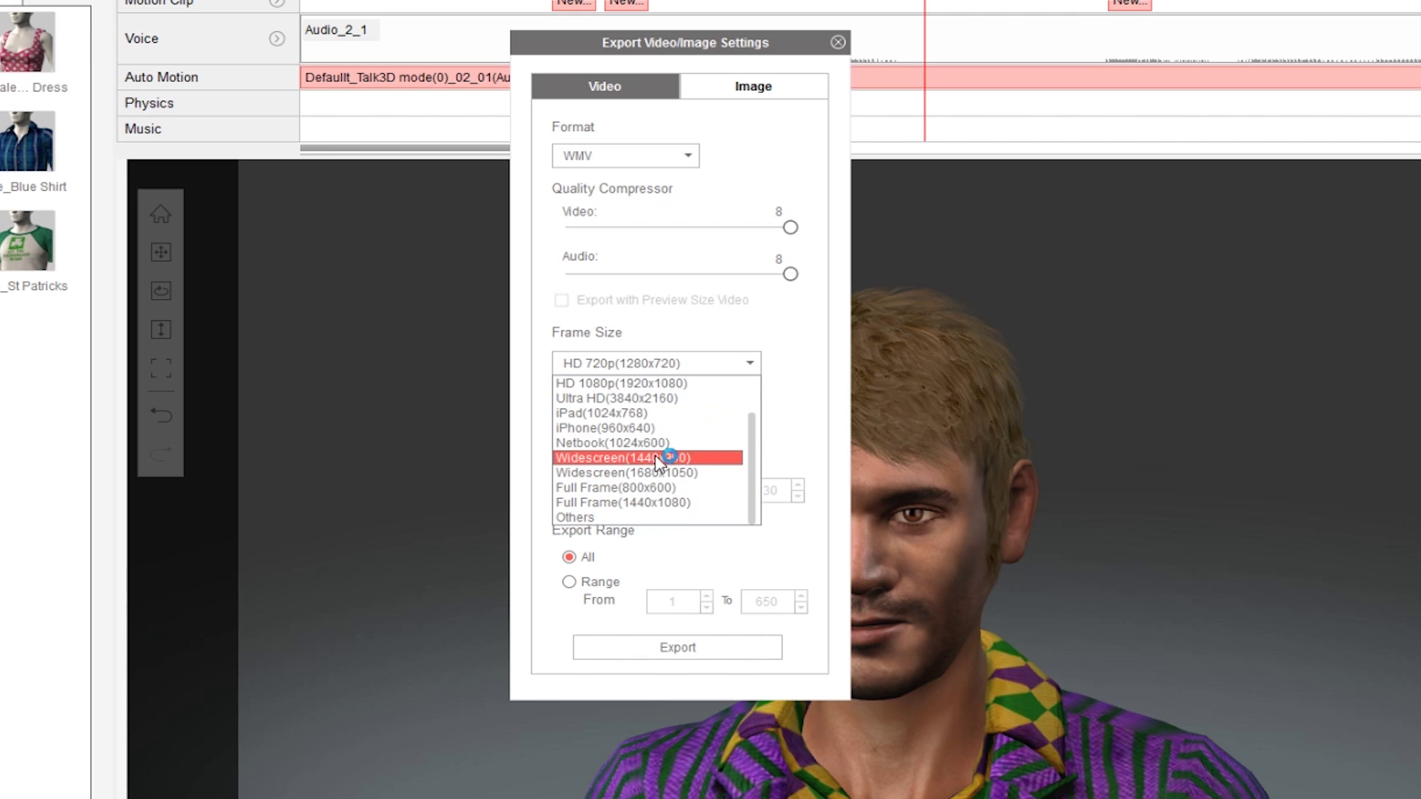
pyautogui.click(798, 339)
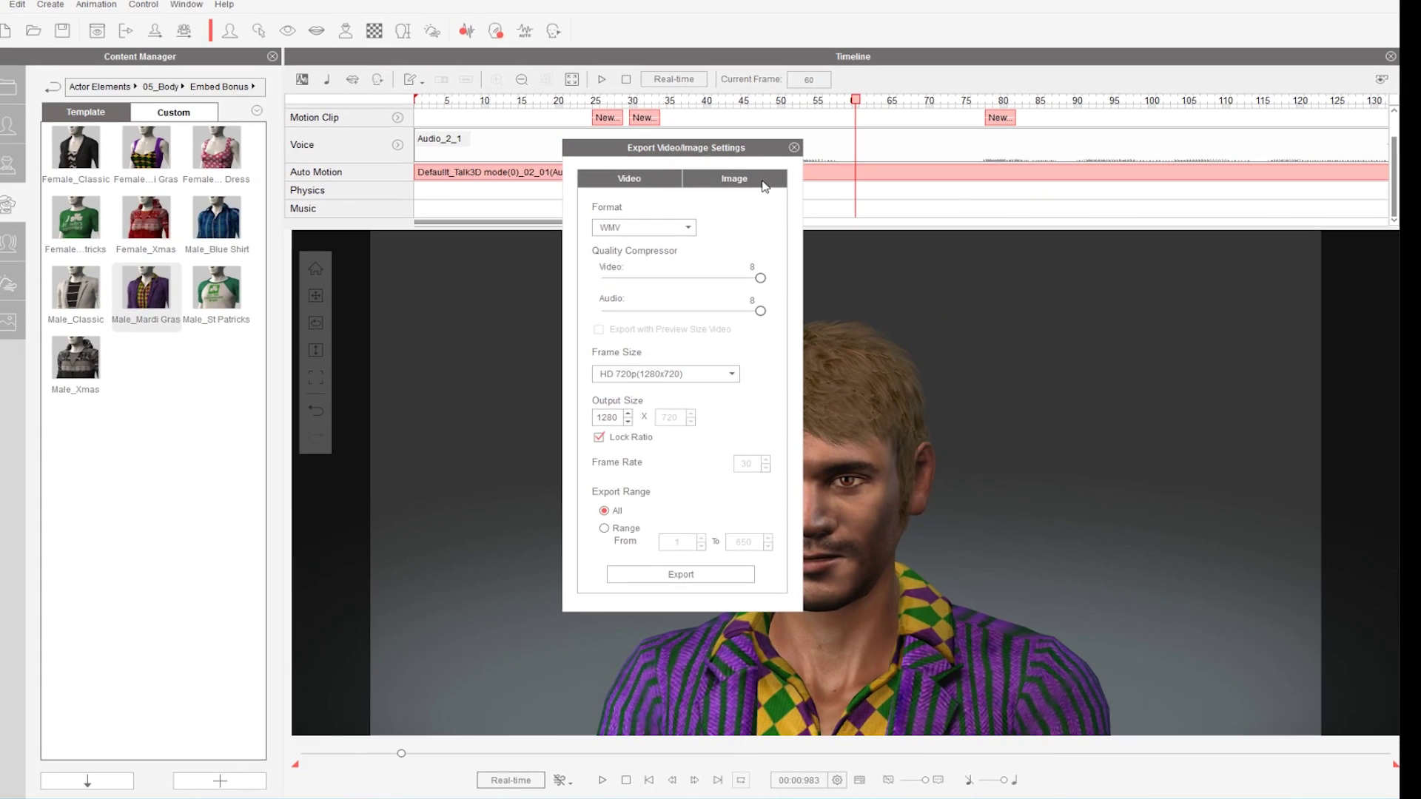
pyautogui.click(765, 185)
pyautogui.click(796, 149)
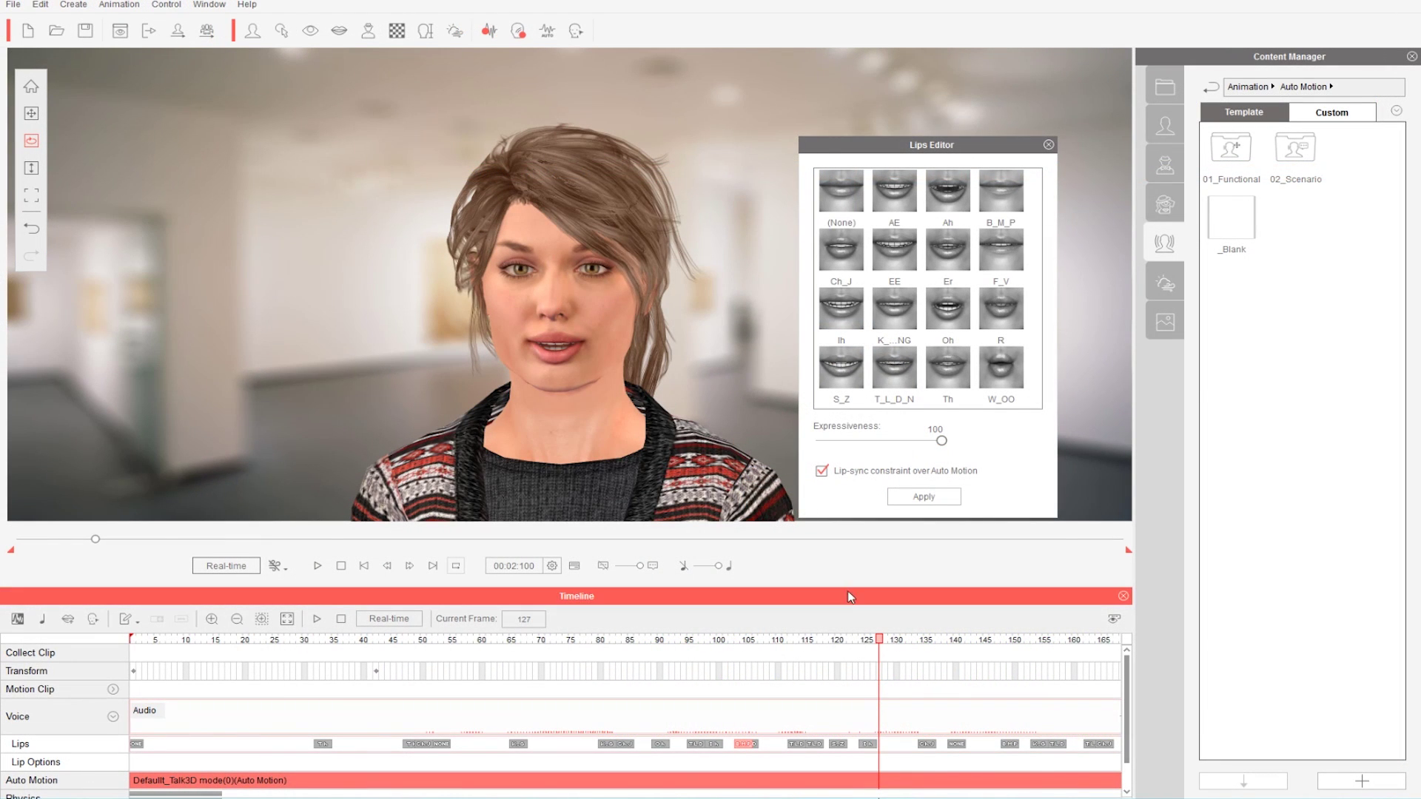
# Apply the T_L_D_N lip shape at expressiveness 100 to the lip key at frame 135, and preview by scrubbing the timeline back
pyautogui.click(886, 641)
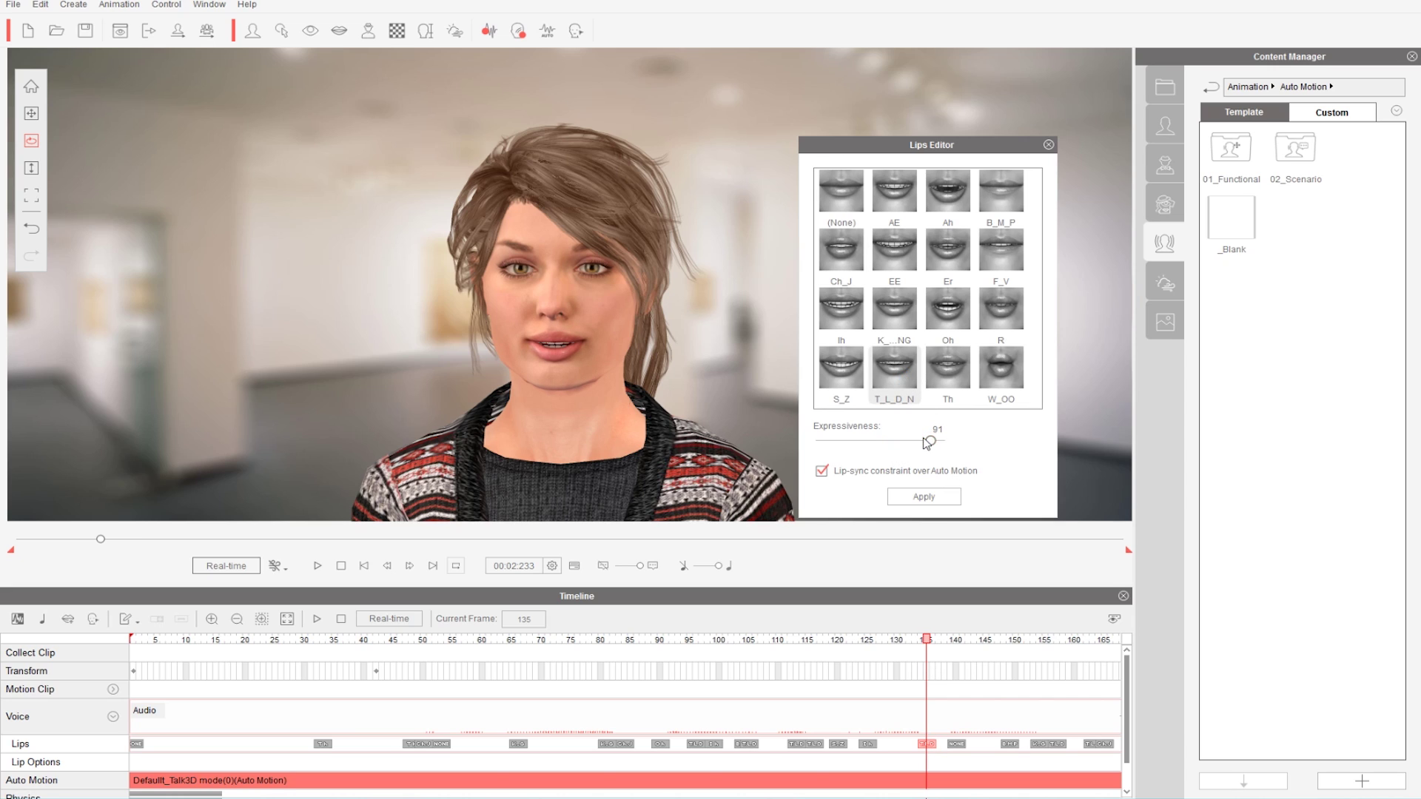
pyautogui.click(924, 497)
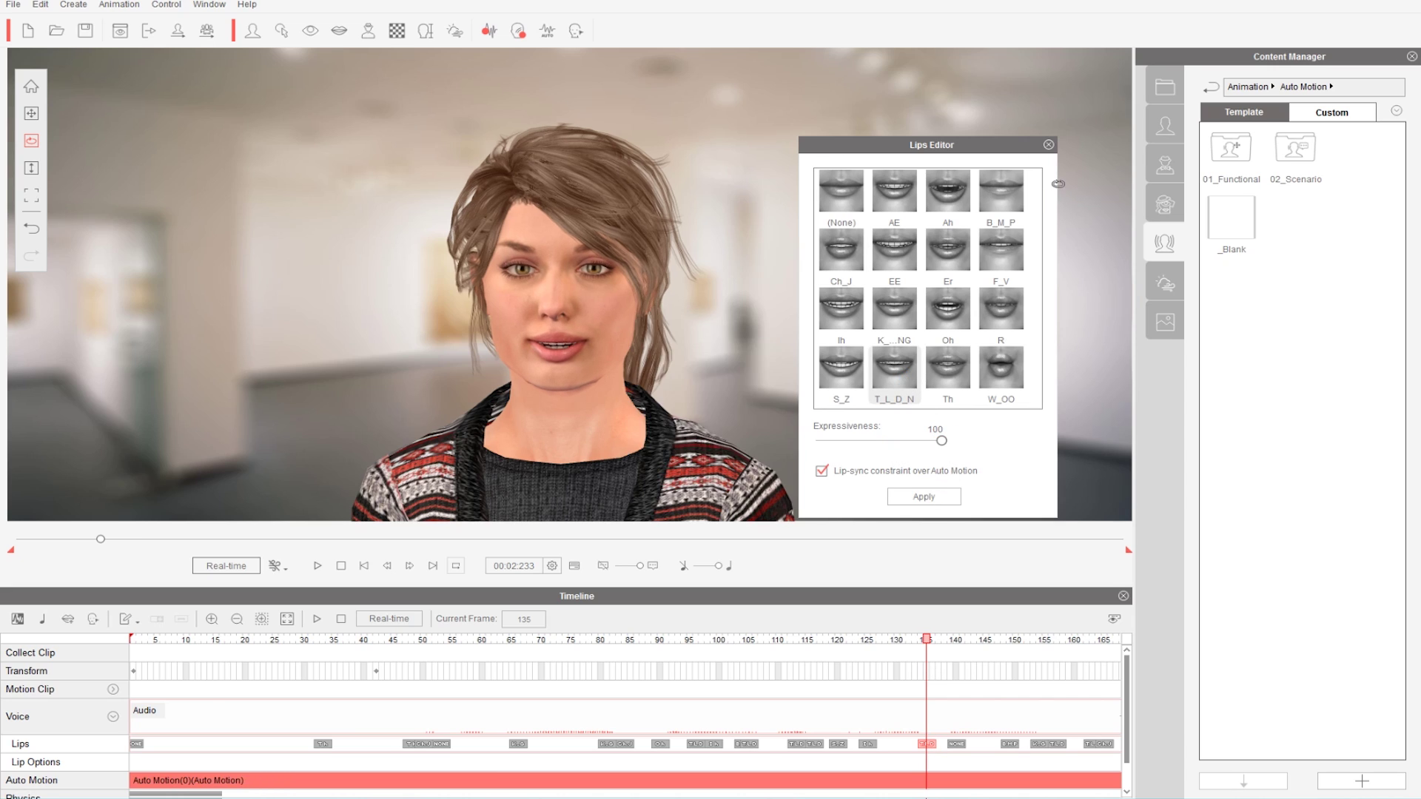
pyautogui.click(1048, 144)
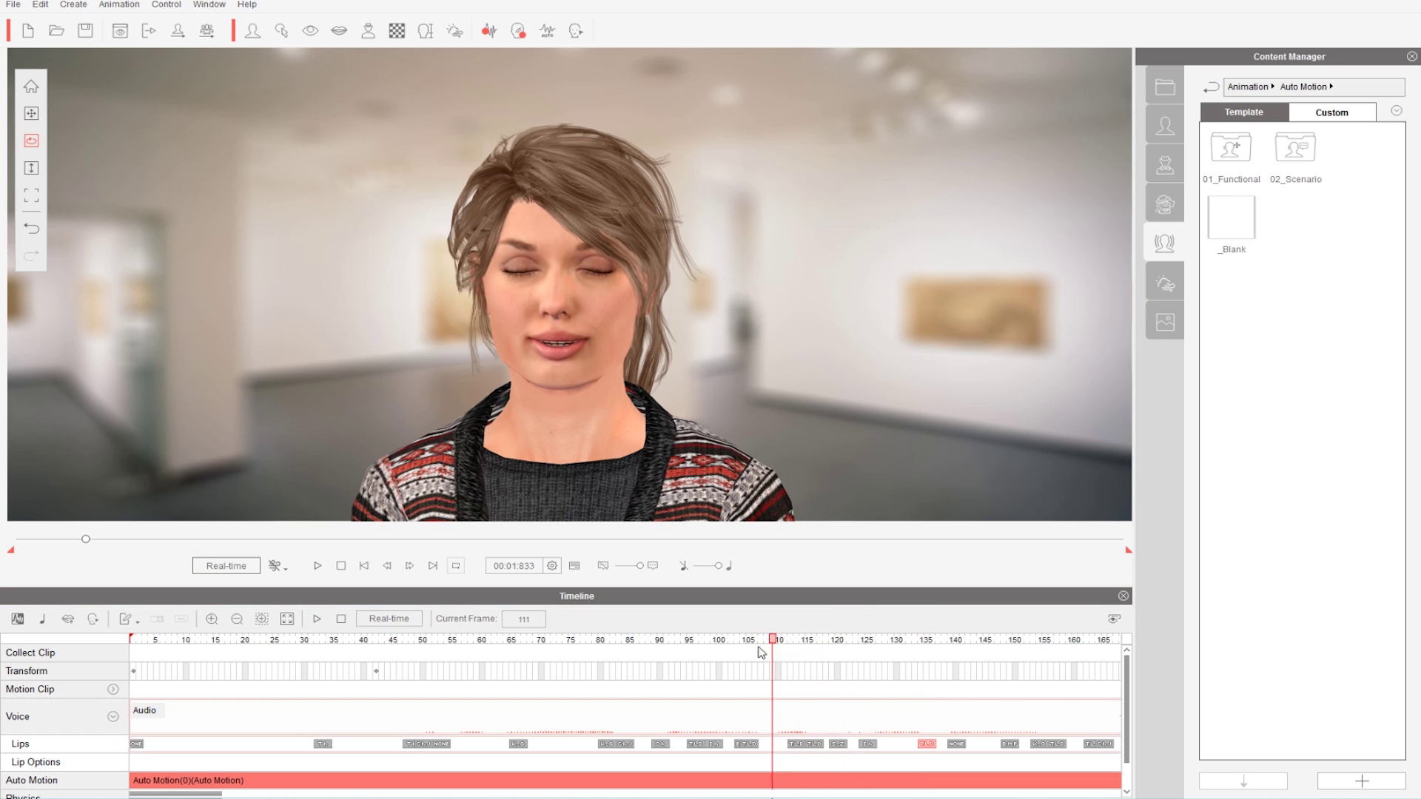
pyautogui.moveTo(761, 652); pyautogui.dragTo(487, 672)
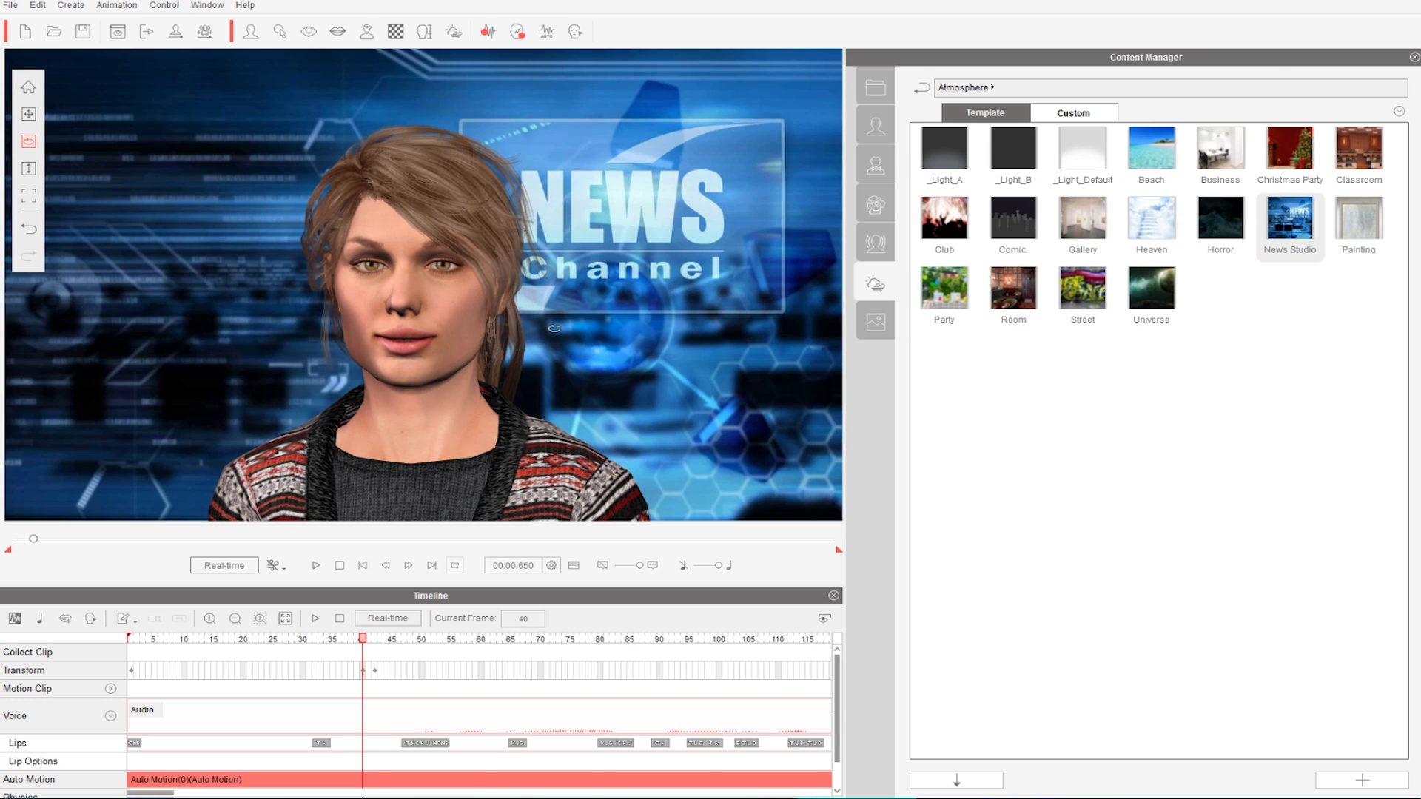
# Set the News Studio atmosphere's light strength to 99.00 and close the atmosphere settings
pyautogui.click(452, 34)
pyautogui.moveTo(748, 316)
pyautogui.mouseDown()
pyautogui.moveTo(705, 315)
pyautogui.moveTo(766, 316)
pyautogui.mouseUp()
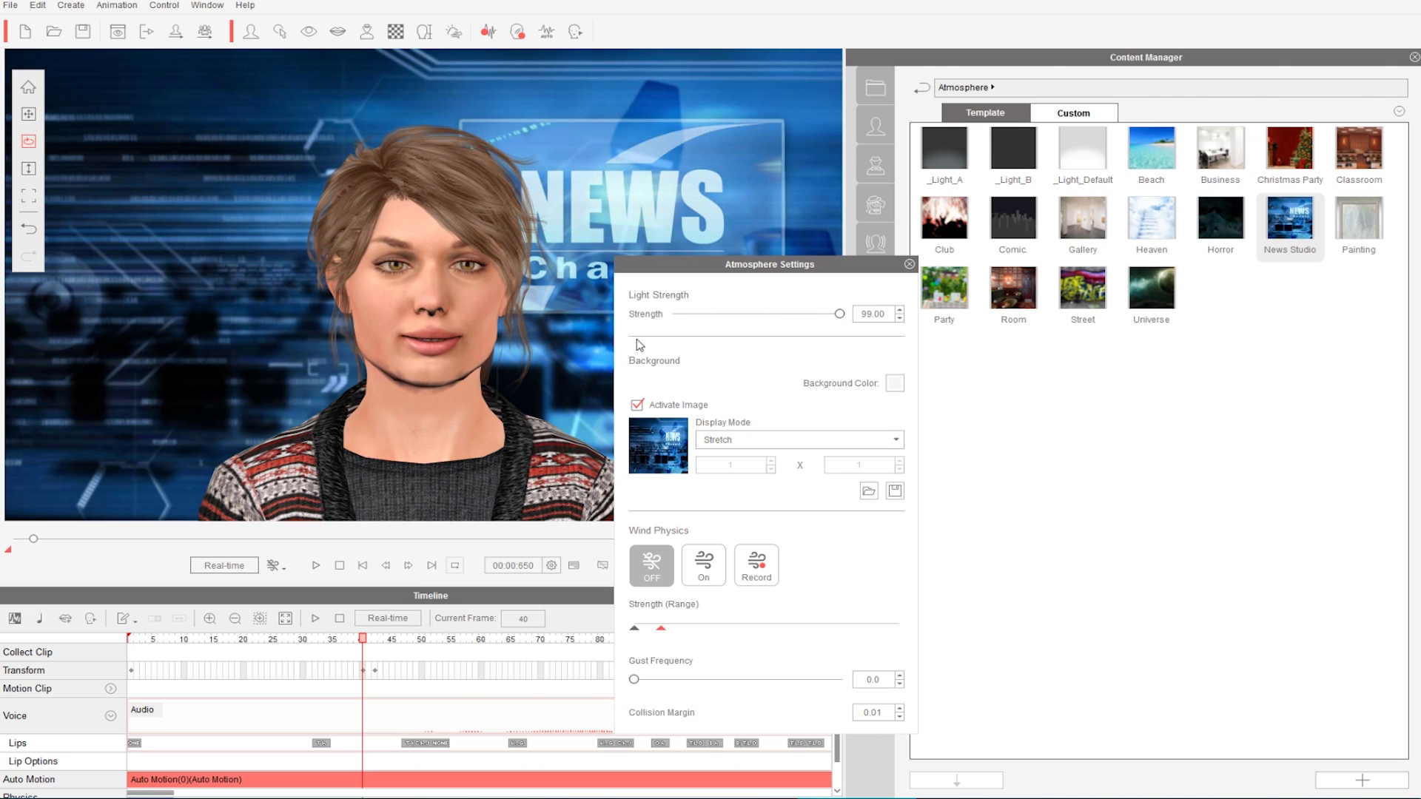
pyautogui.click(910, 265)
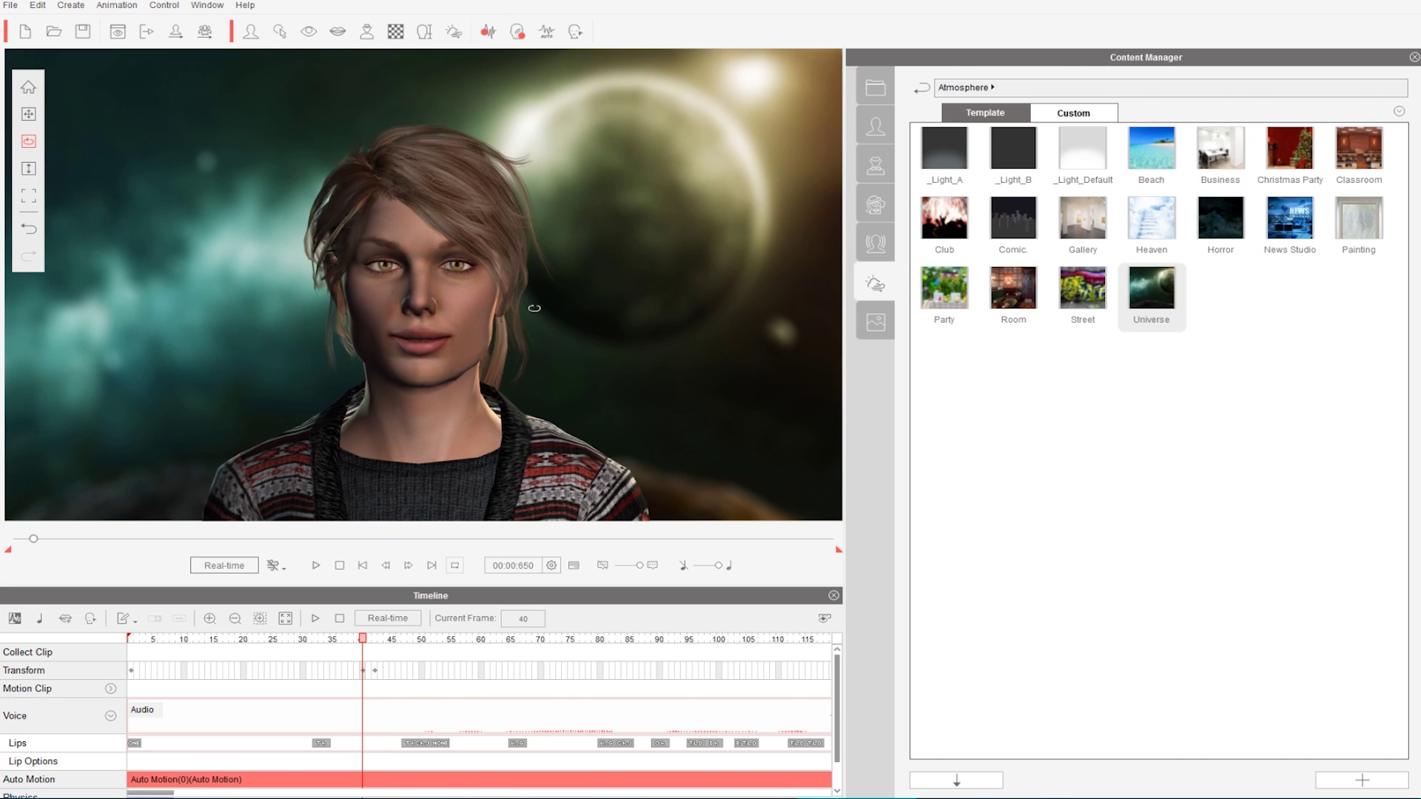
# Set the Universe atmosphere's light strength to about 59, close the atmosphere settings, and check the lighting from another angle
pyautogui.click(454, 31)
pyautogui.moveTo(749, 315); pyautogui.dragTo(784, 308)
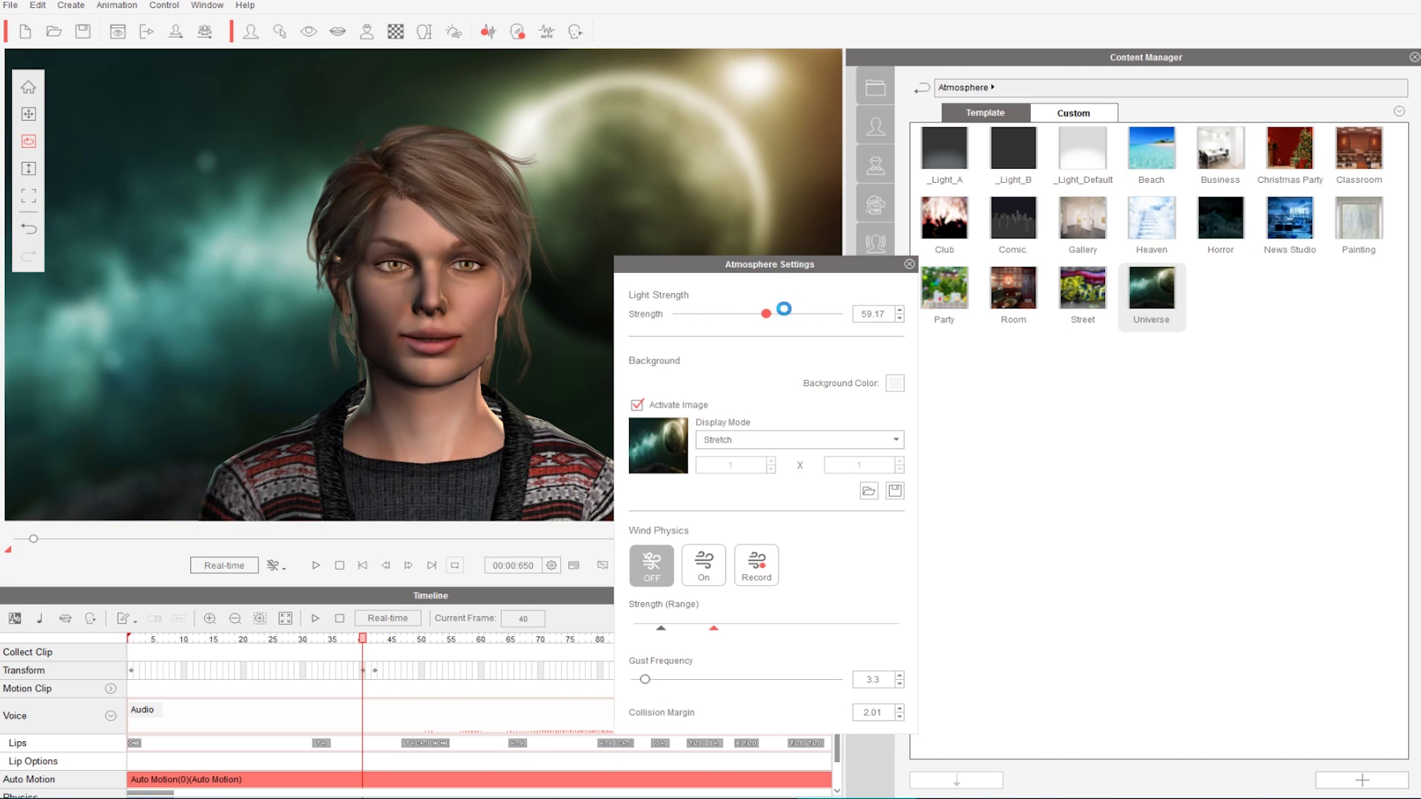
pyautogui.click(910, 264)
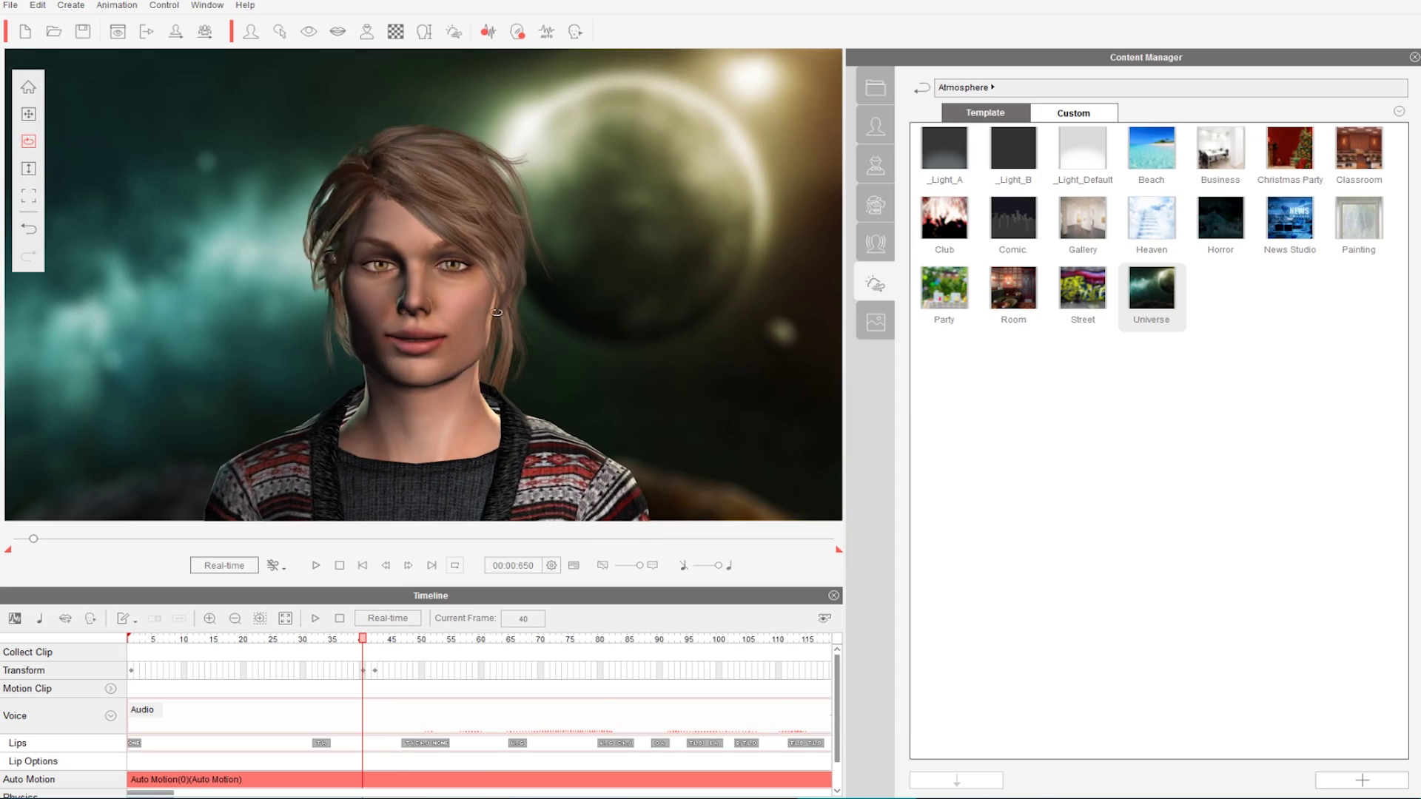
pyautogui.moveTo(567, 315); pyautogui.dragTo(311, 331)
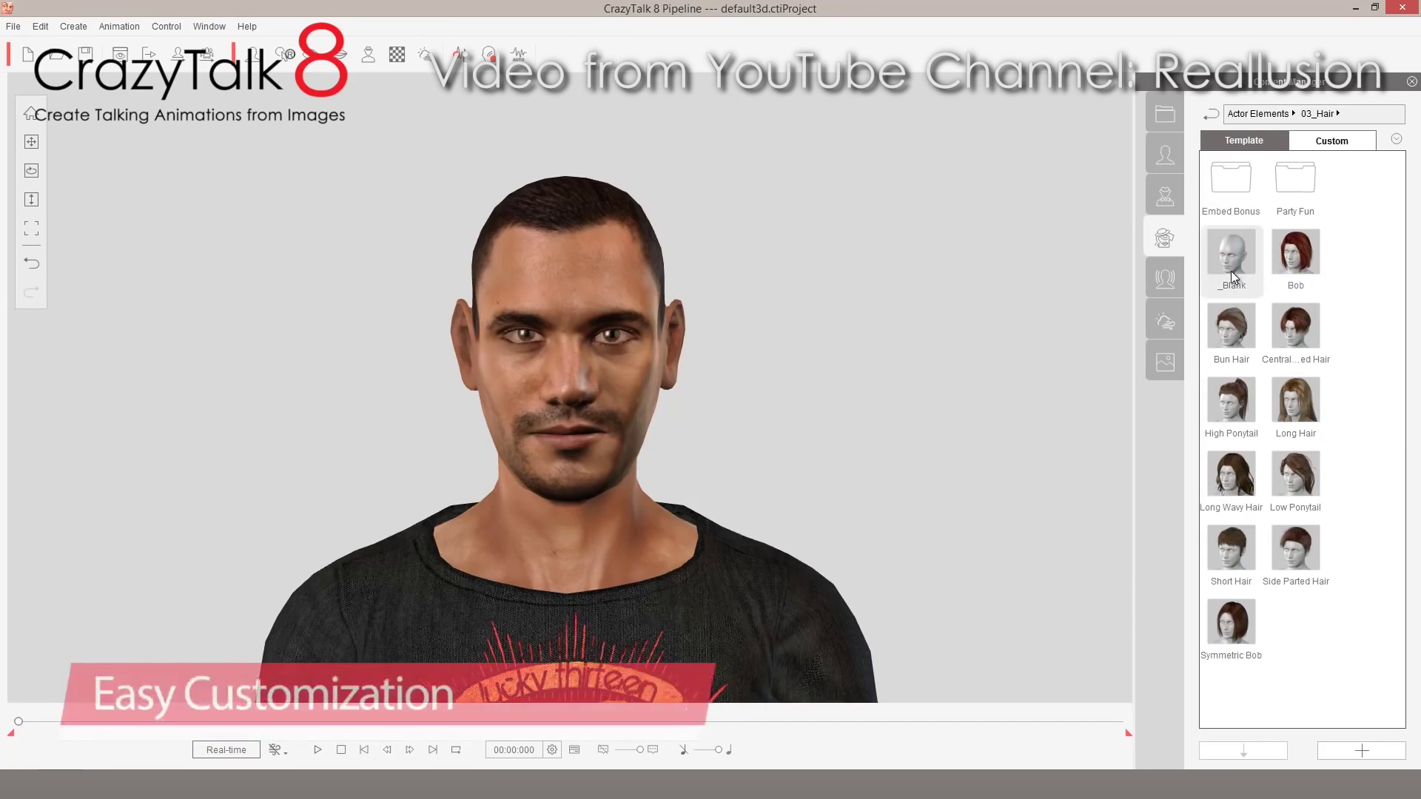
# Give the actor the High Ponytail hair, and preview the High Ponytail_A hair on the tuxedo character by playing the animation
pyautogui.doubleClick(1229, 404)
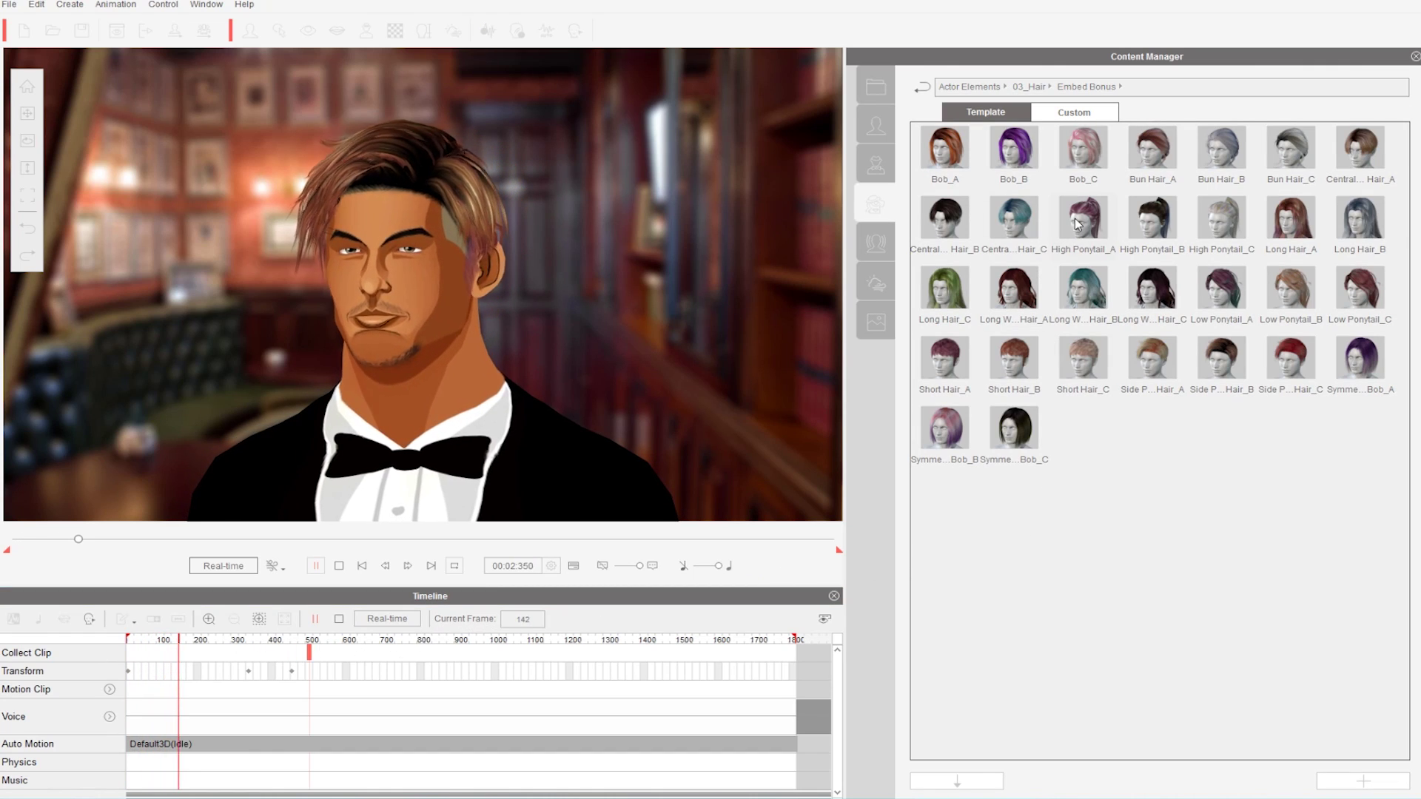
pyautogui.press('space')
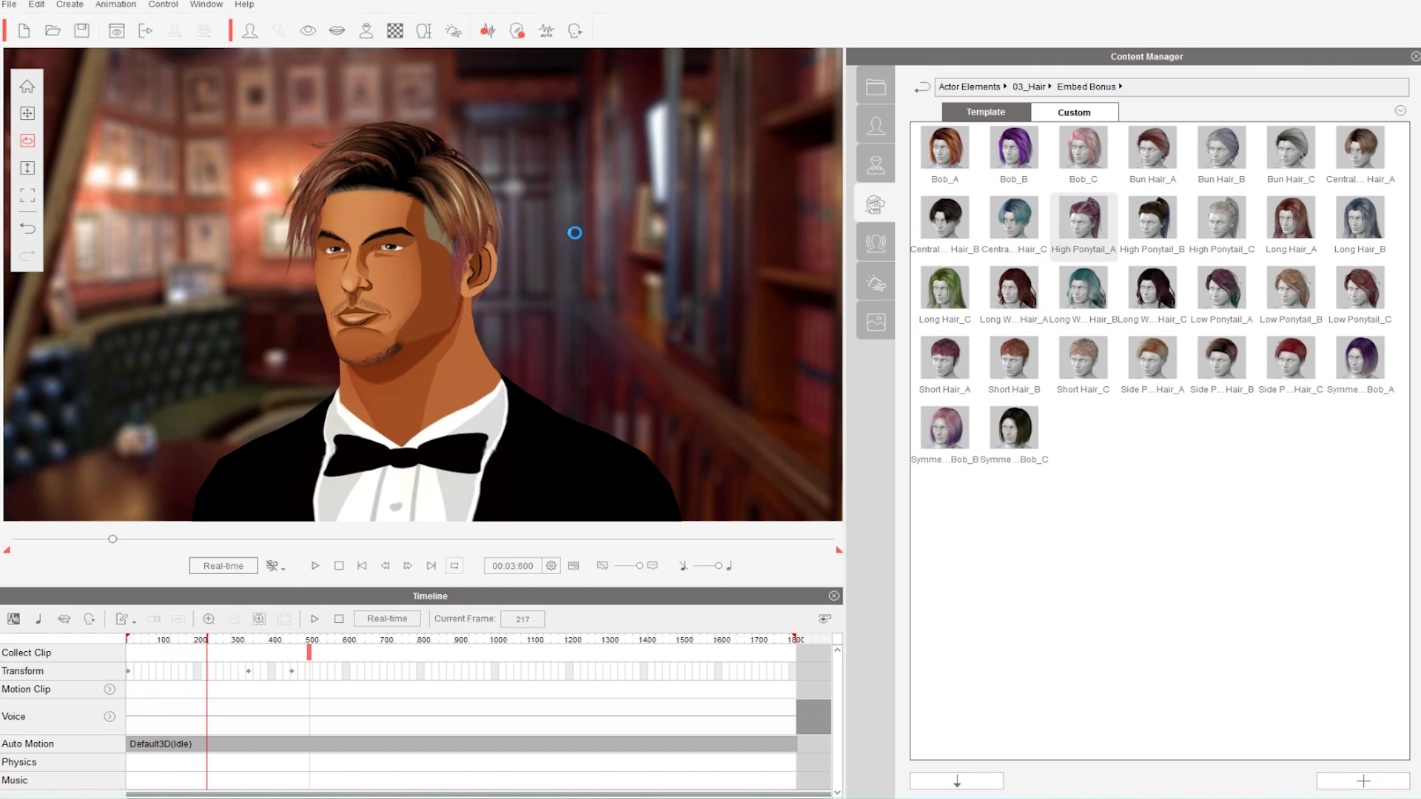
pyautogui.press('space')
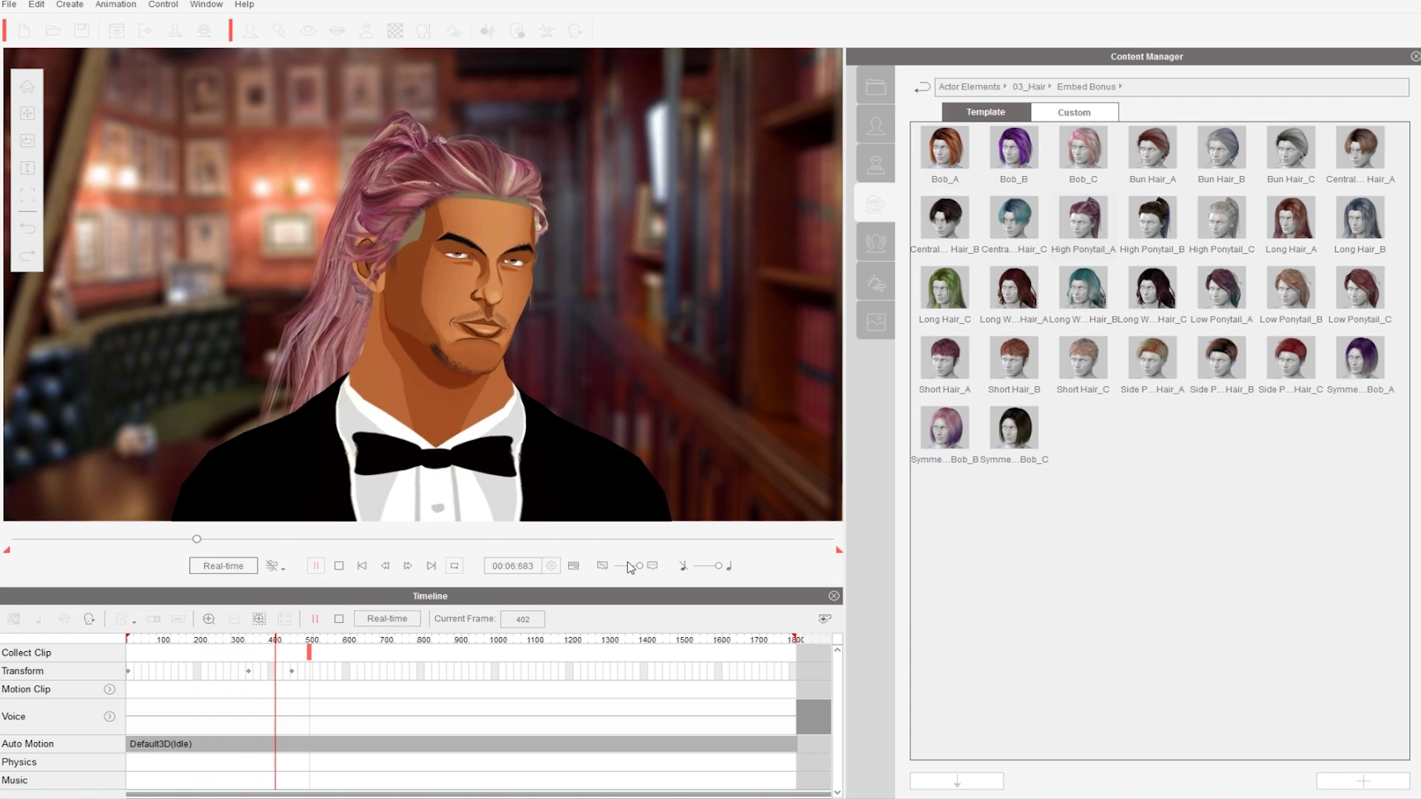
pyautogui.press('space')
pyautogui.click(885, 169)
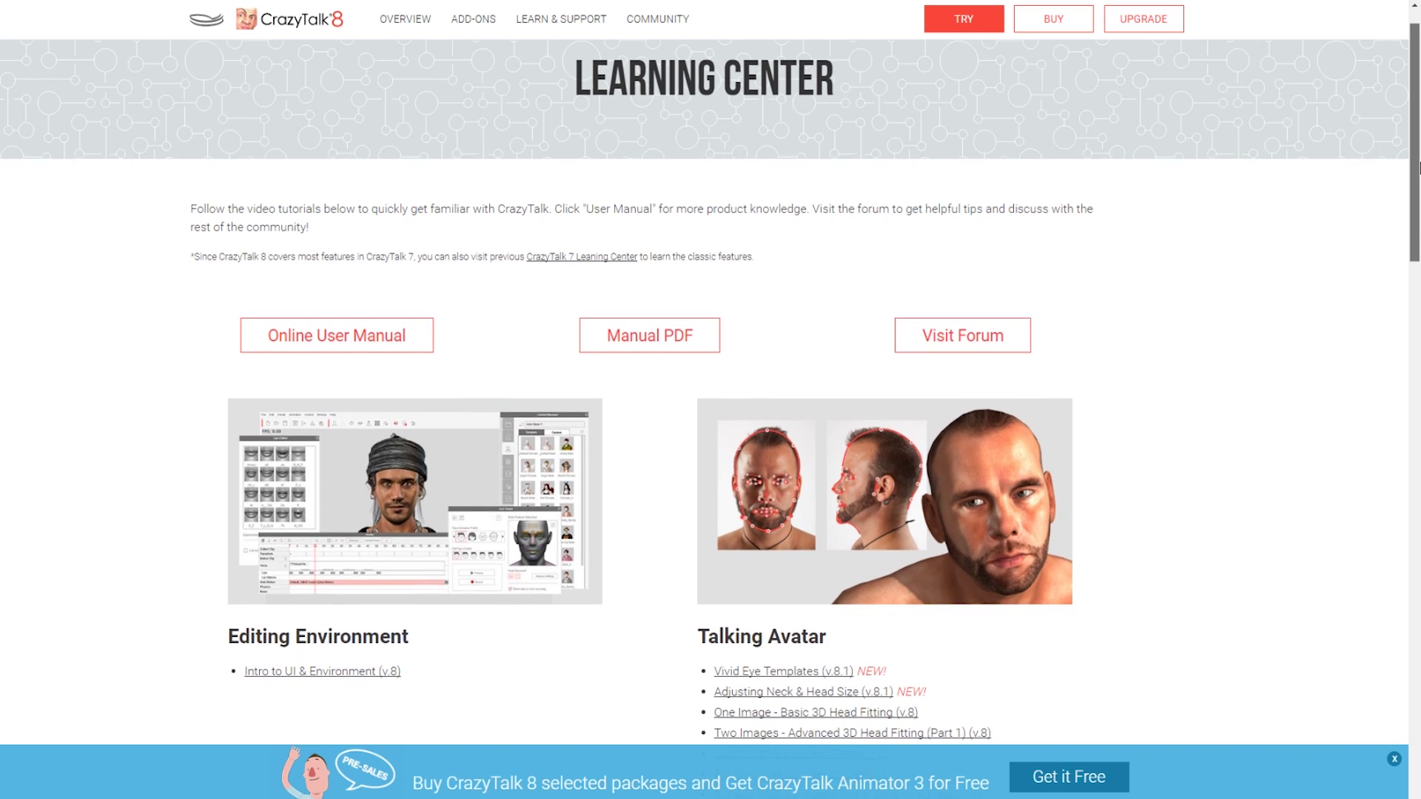
# In the browser, look through the CrazyTalk 8 Learning Center page and the user manual's pages on zoom tools and fine-tuning wireframes
pyautogui.moveTo(1417, 161); pyautogui.dragTo(1419, 202)
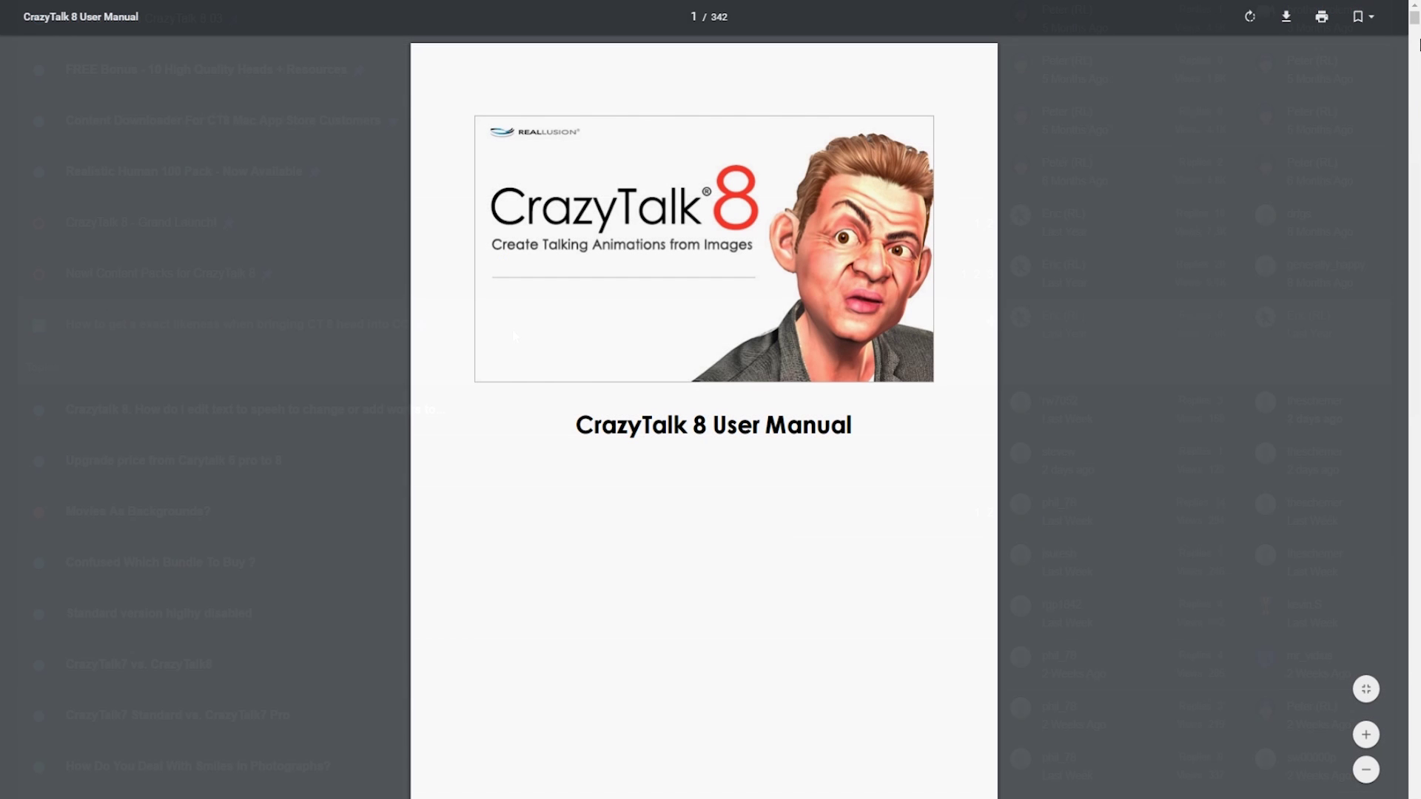
pyautogui.moveTo(1415, 21); pyautogui.dragTo(1415, 90)
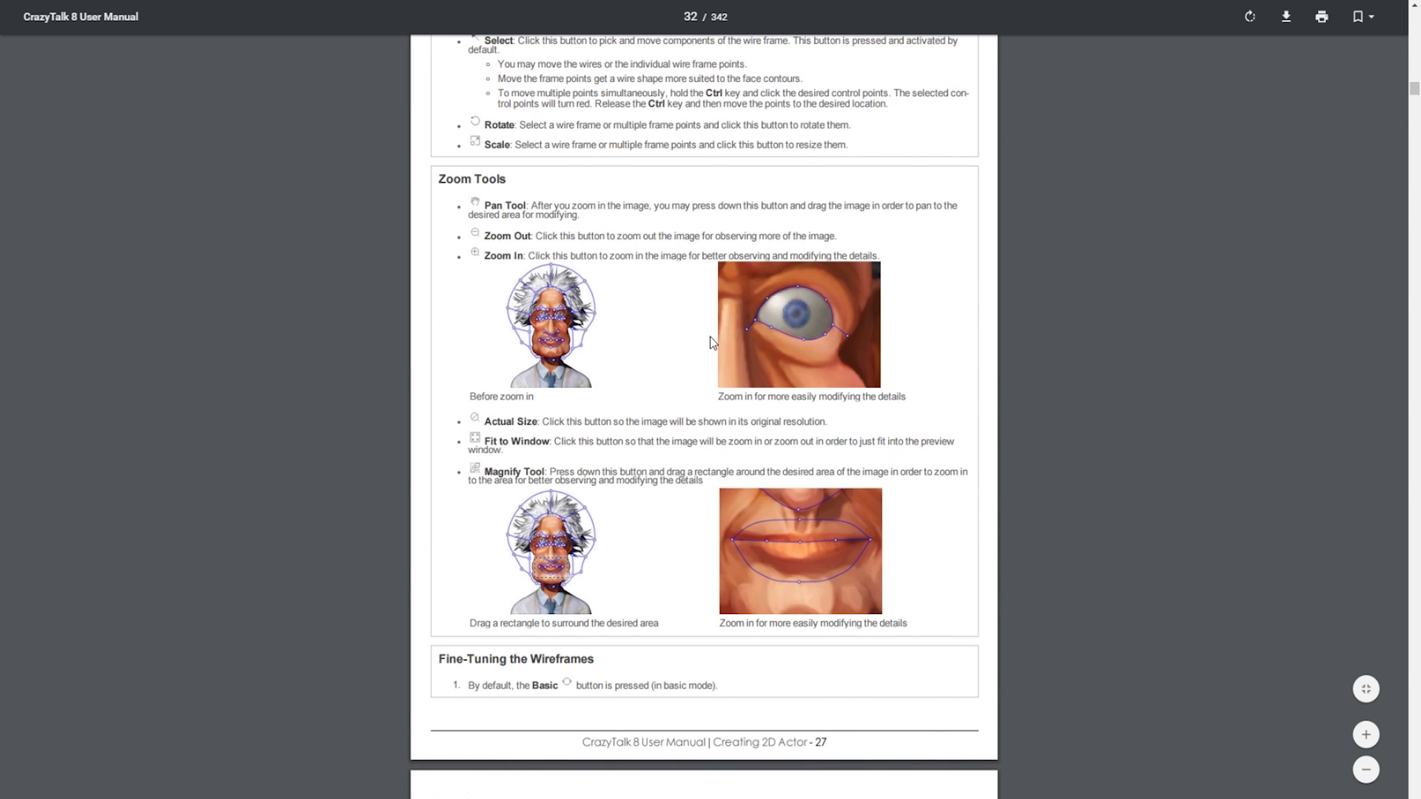
pyautogui.scroll(-3, 708, 345)
pyautogui.scroll(-4, 704, 349)
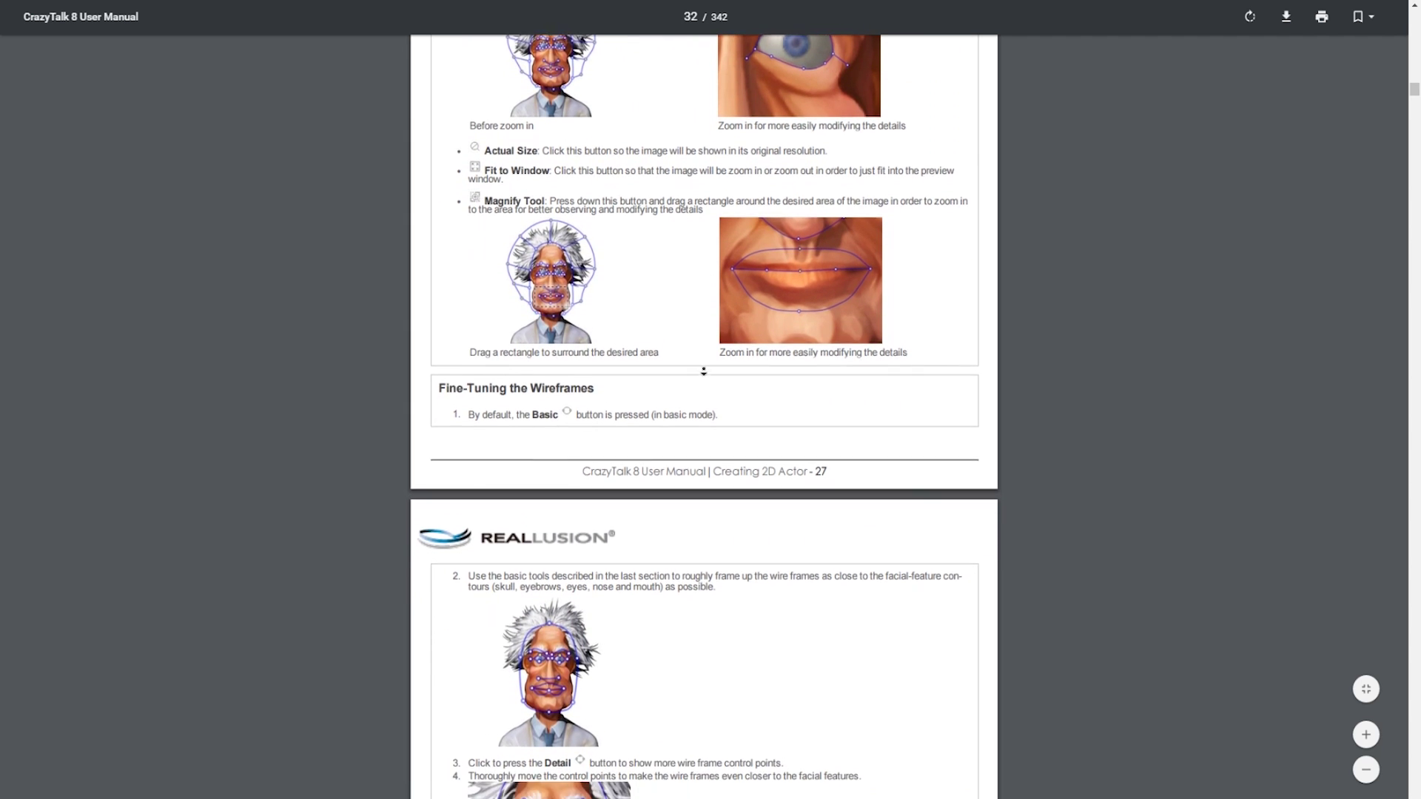
pyautogui.scroll(-3, 703, 371)
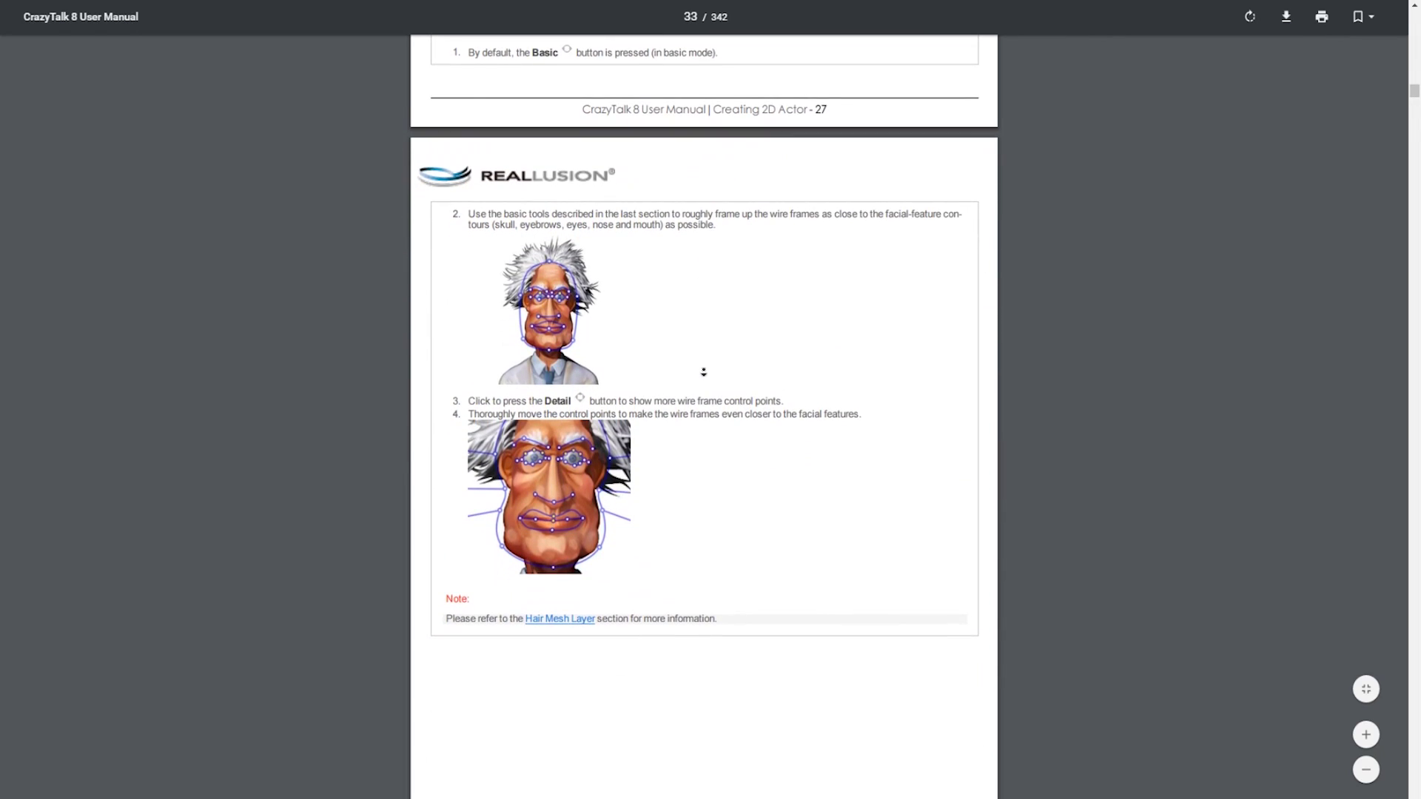
pyautogui.scroll(-13, 828, 473)
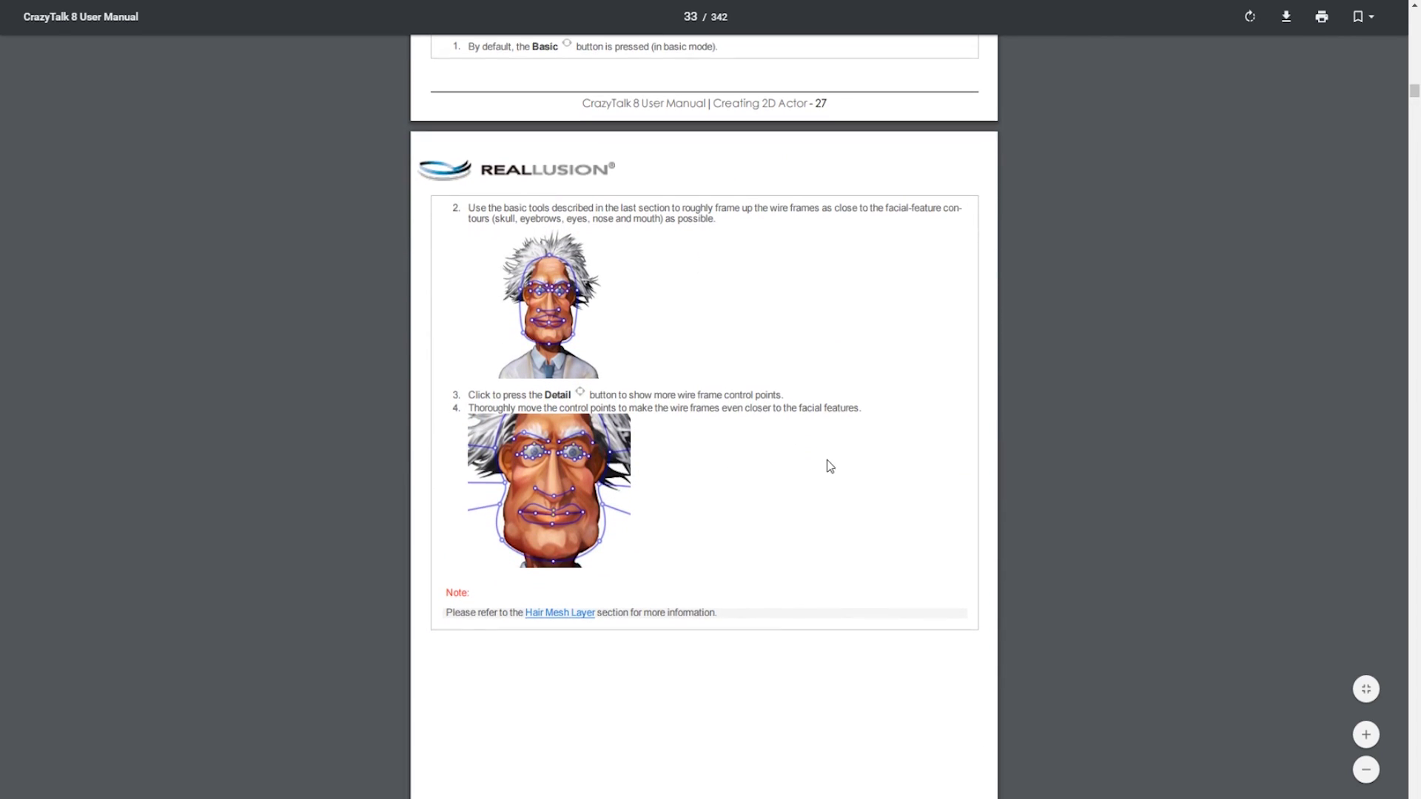